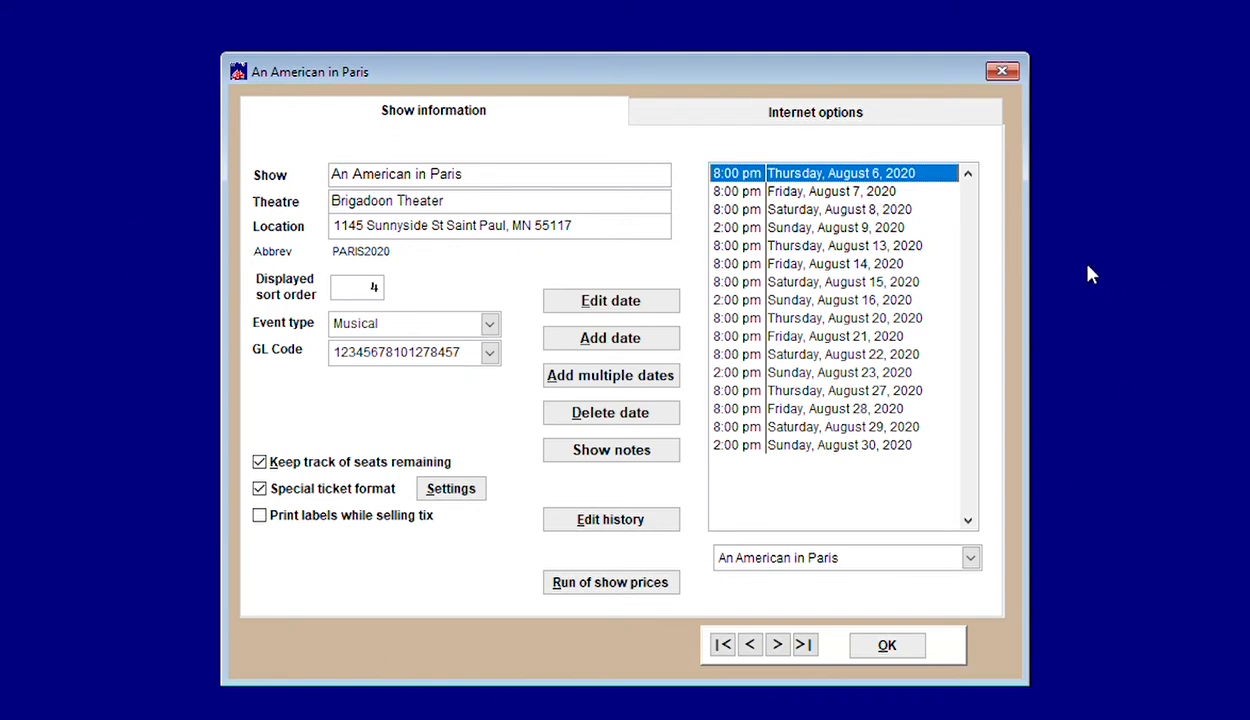
Step: Review the August 6, 2020 performance options and the run of show prices of An American in Paris, then close the show
double_click(798, 172)
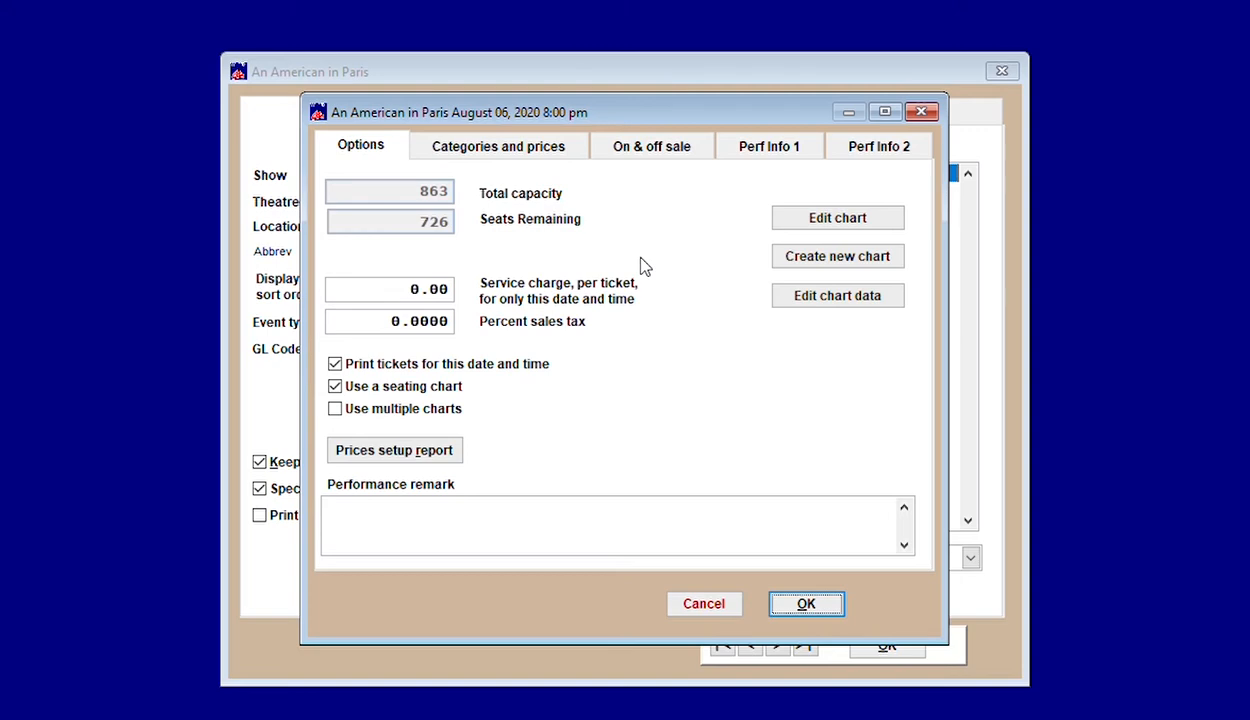
left_click(810, 600)
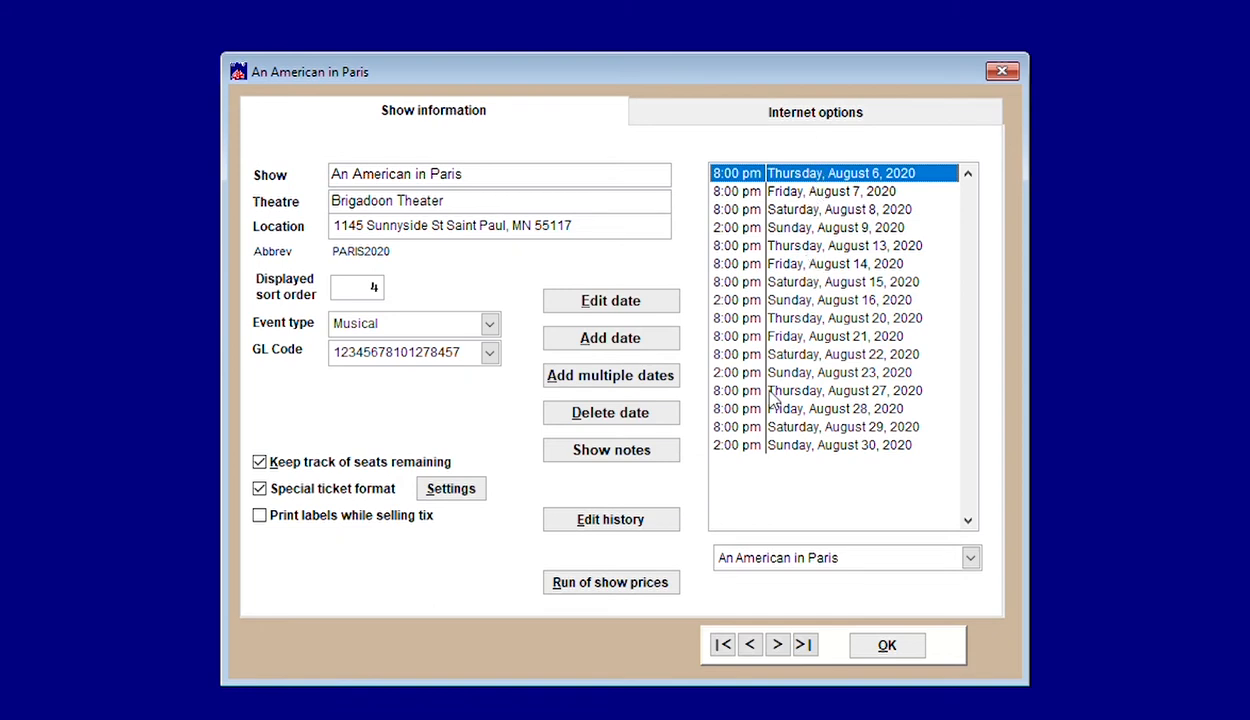
left_click(611, 575)
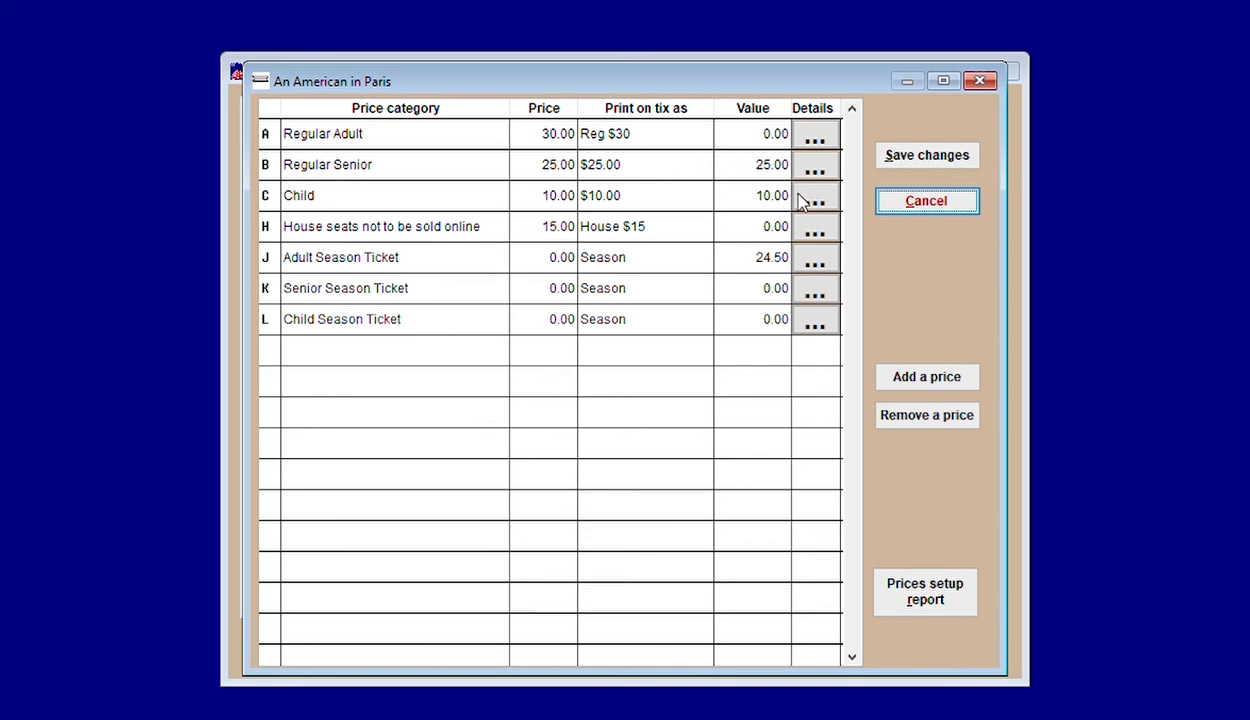
left_click(950, 192)
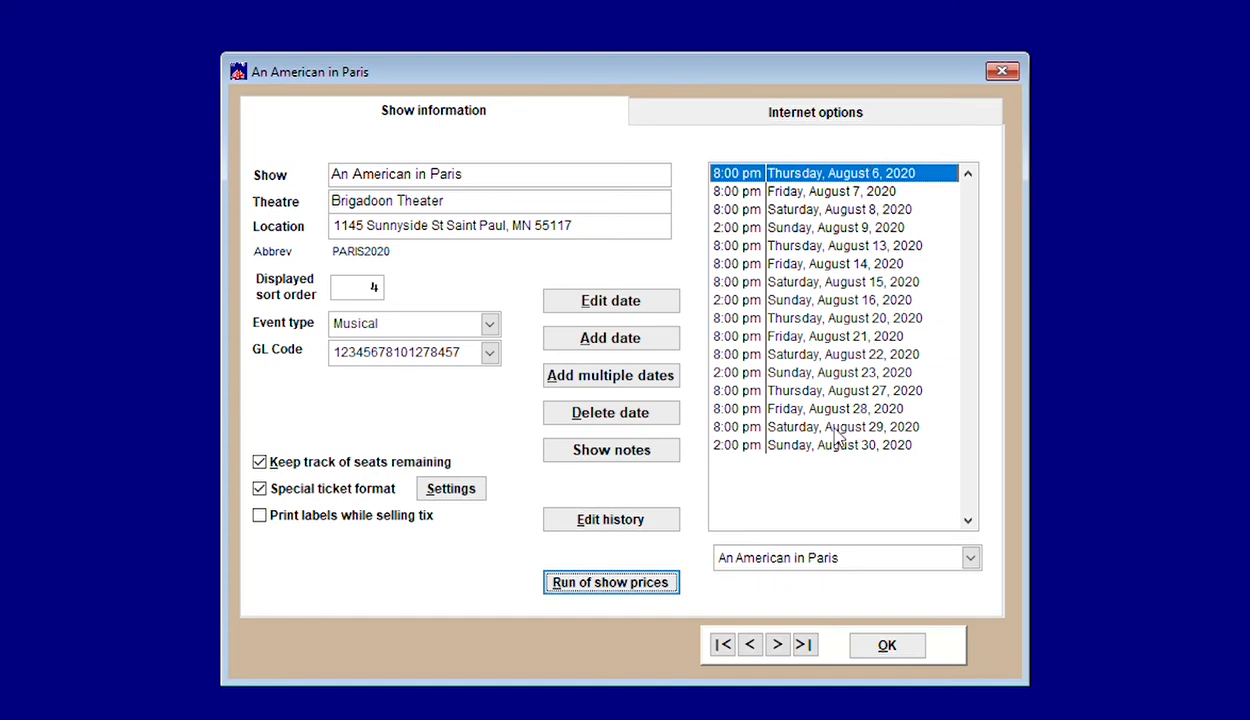
left_click(888, 641)
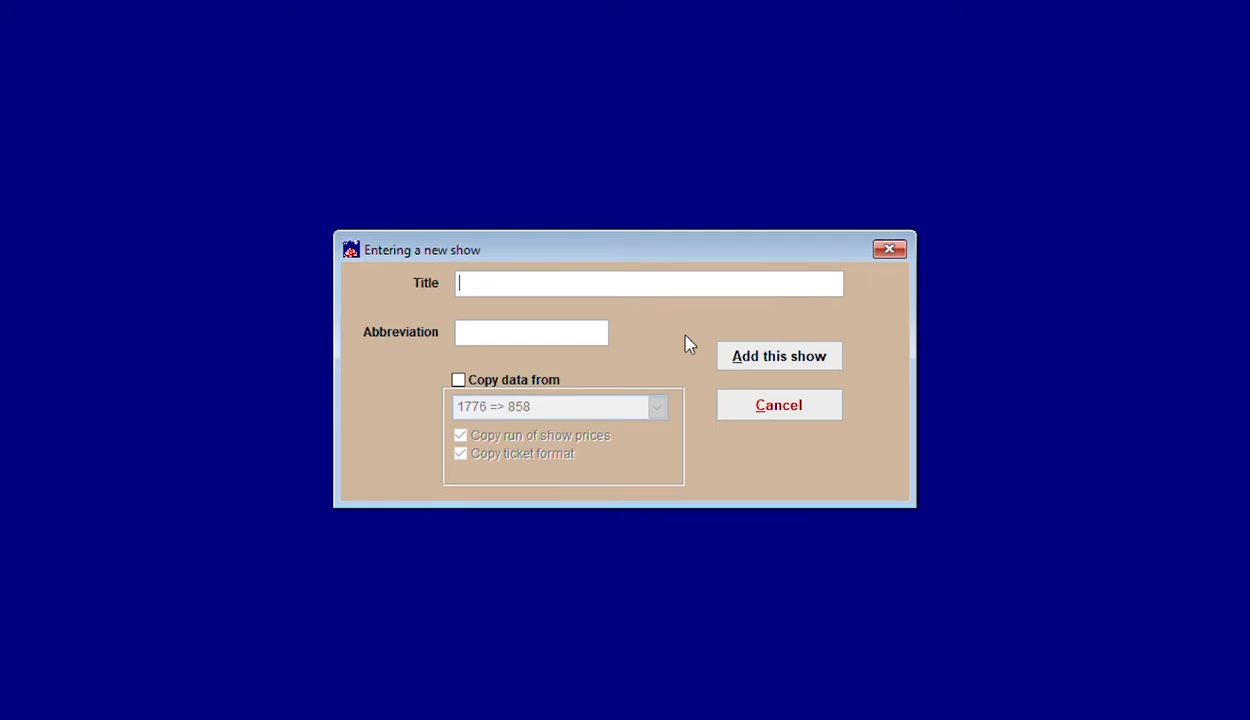
Step: Add a show titled American Mirror, abbreviated MIRROR2020, copying run of show prices and ticket format from An American in Paris
type("American Mirror")
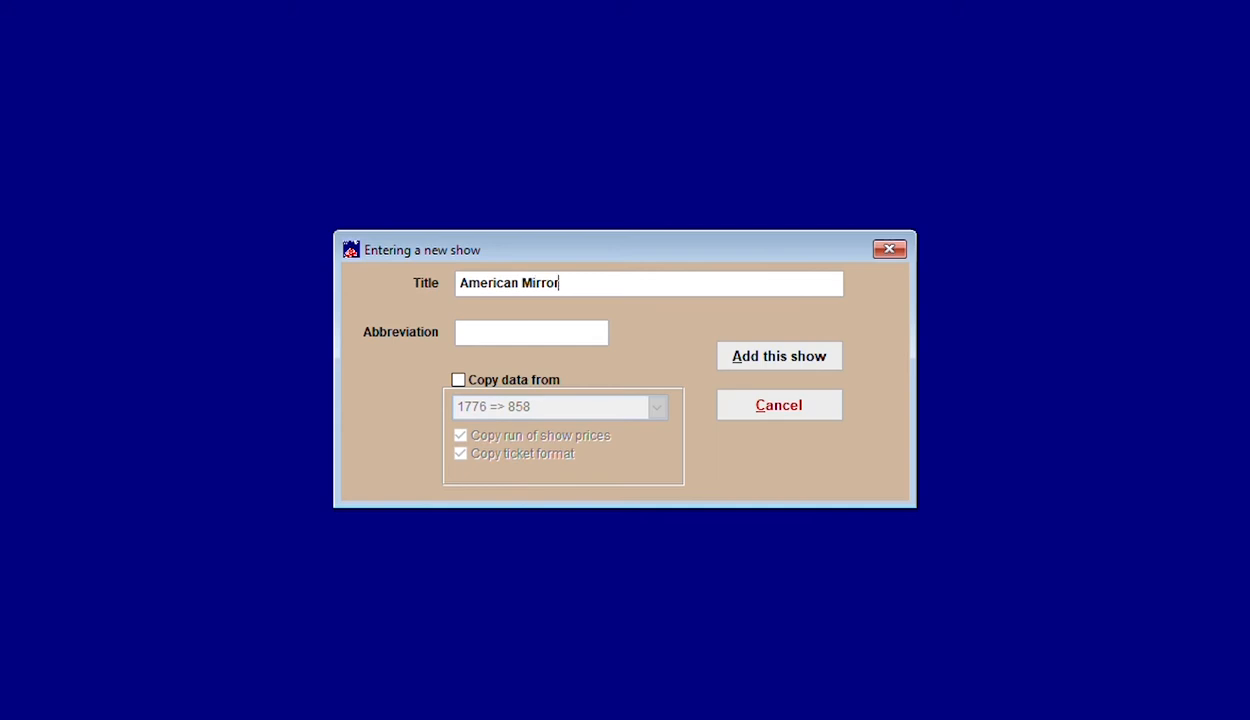
left_click(481, 318)
type("MIRROR2020")
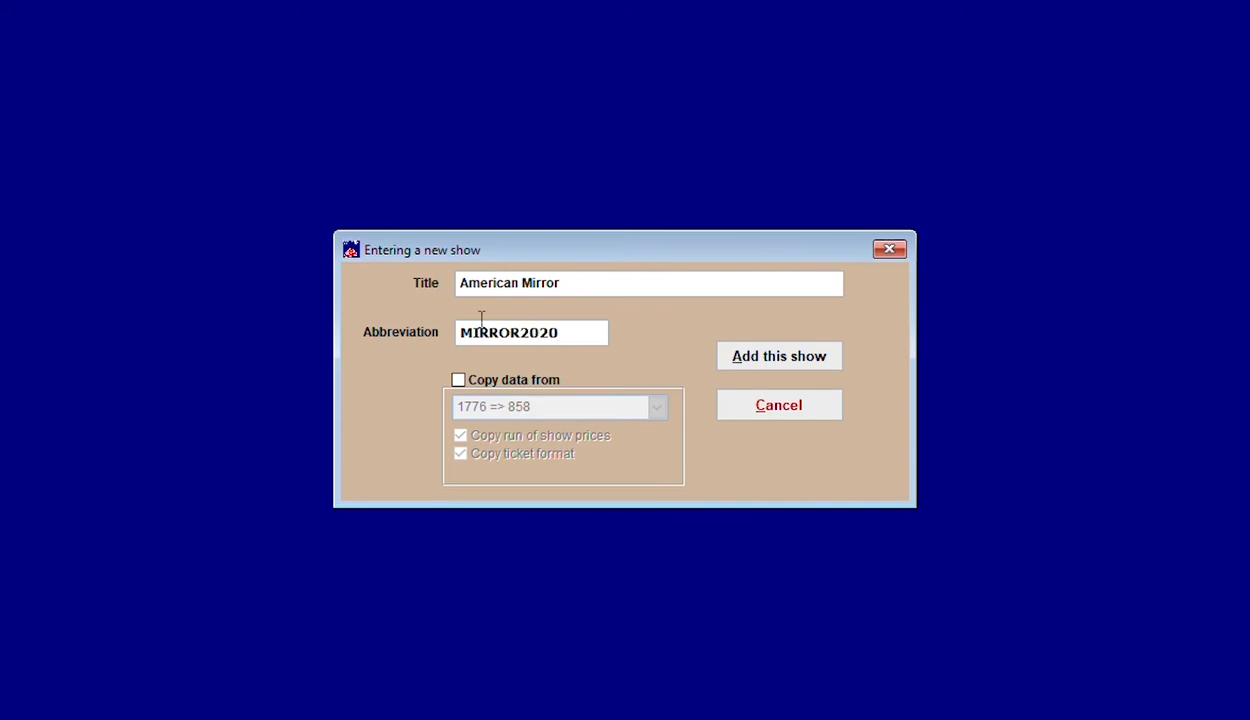
left_click(462, 376)
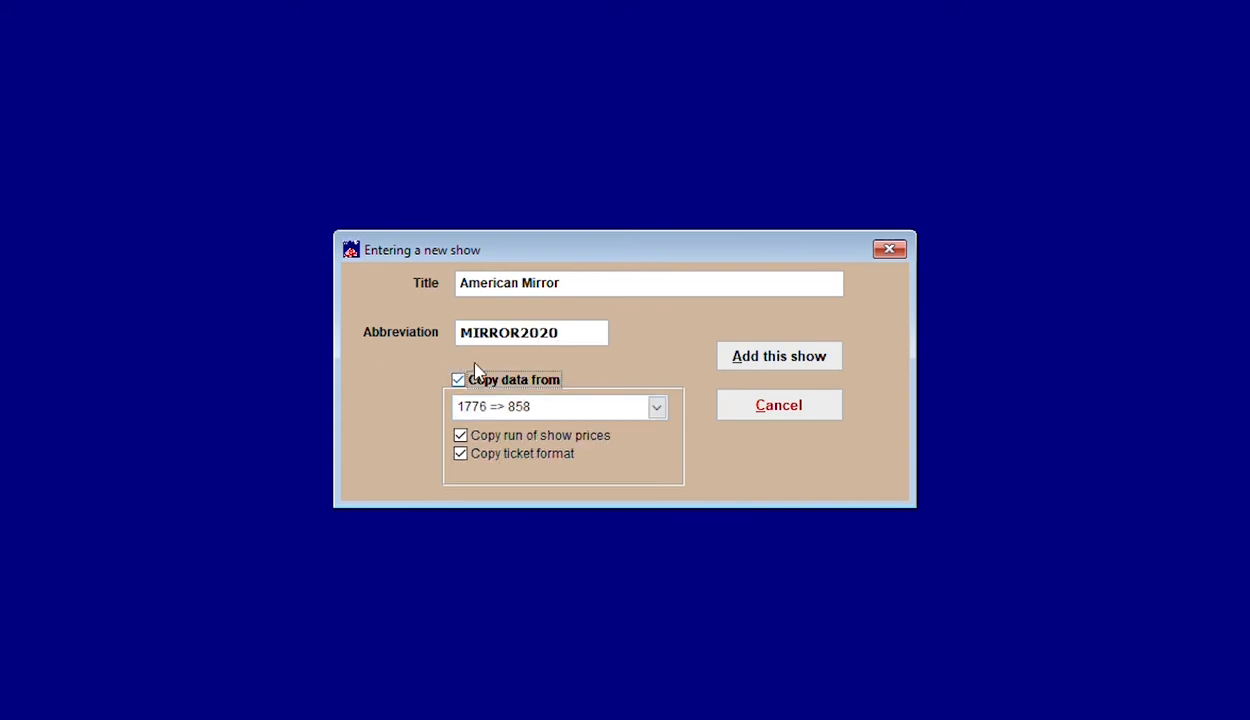
left_click(658, 401)
key("Down")
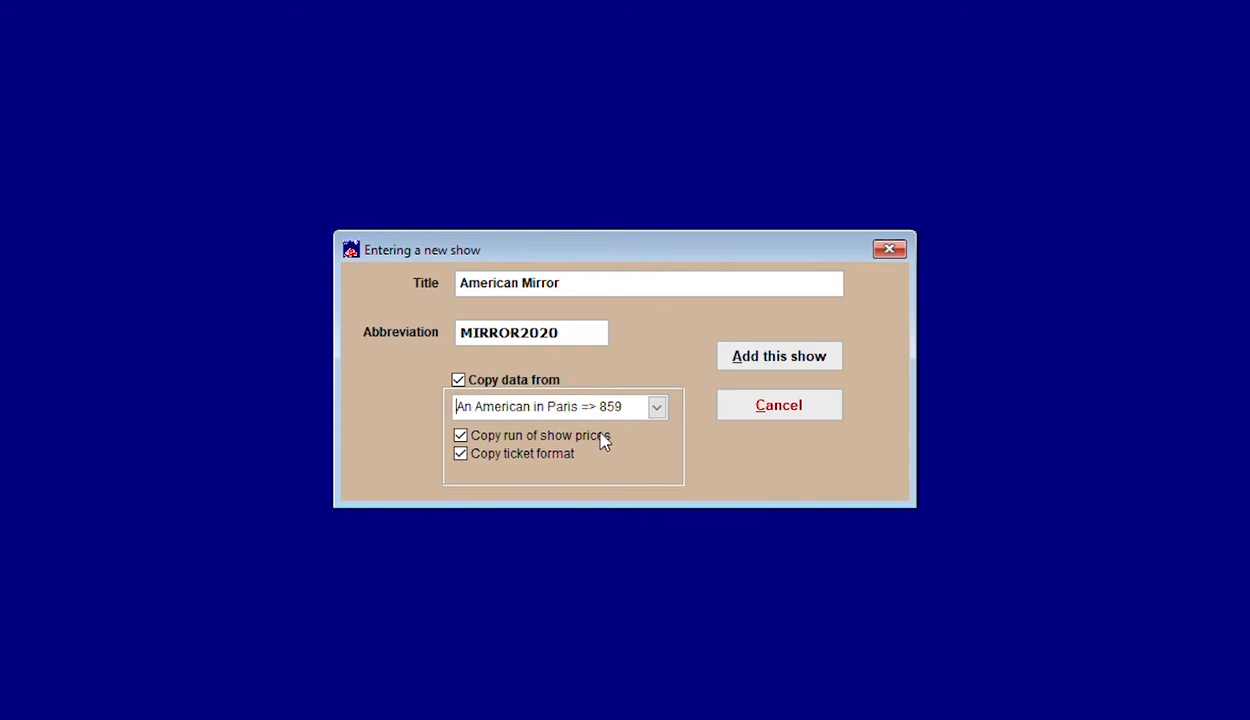
left_click(775, 350)
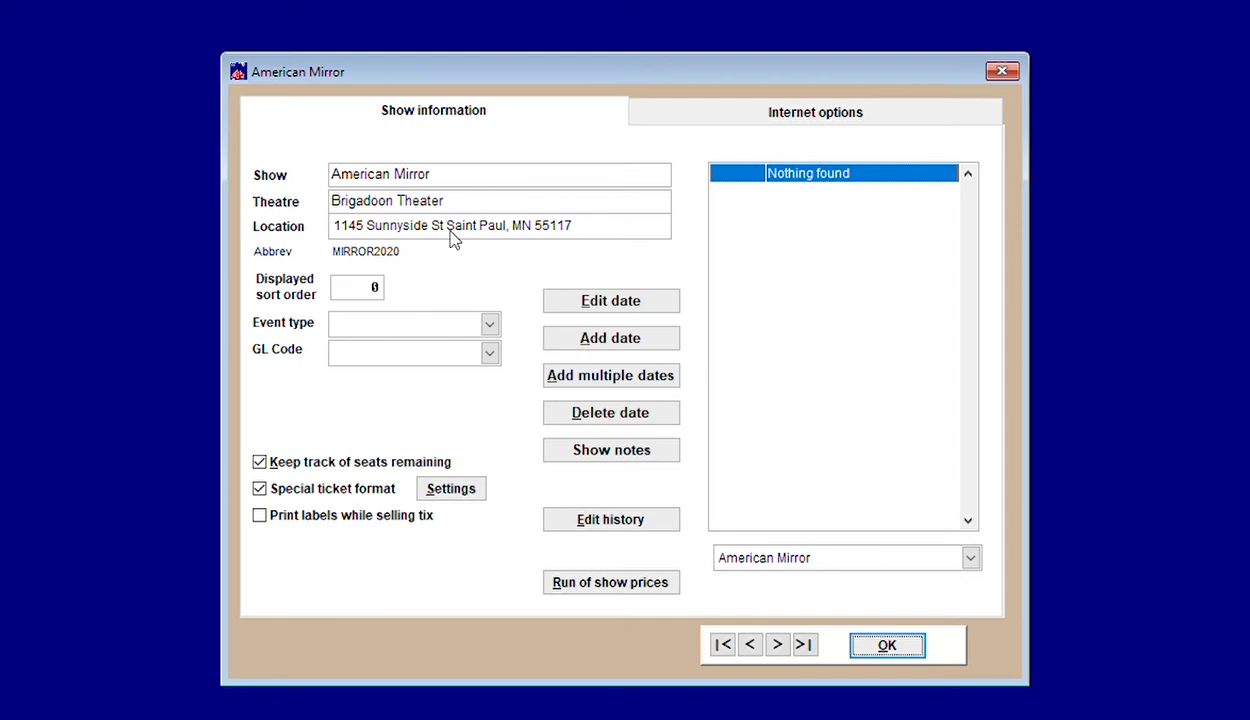
Step: Delete the INTERNET domain from American Mirror's internet options, save the change and return to the show information
left_click(762, 98)
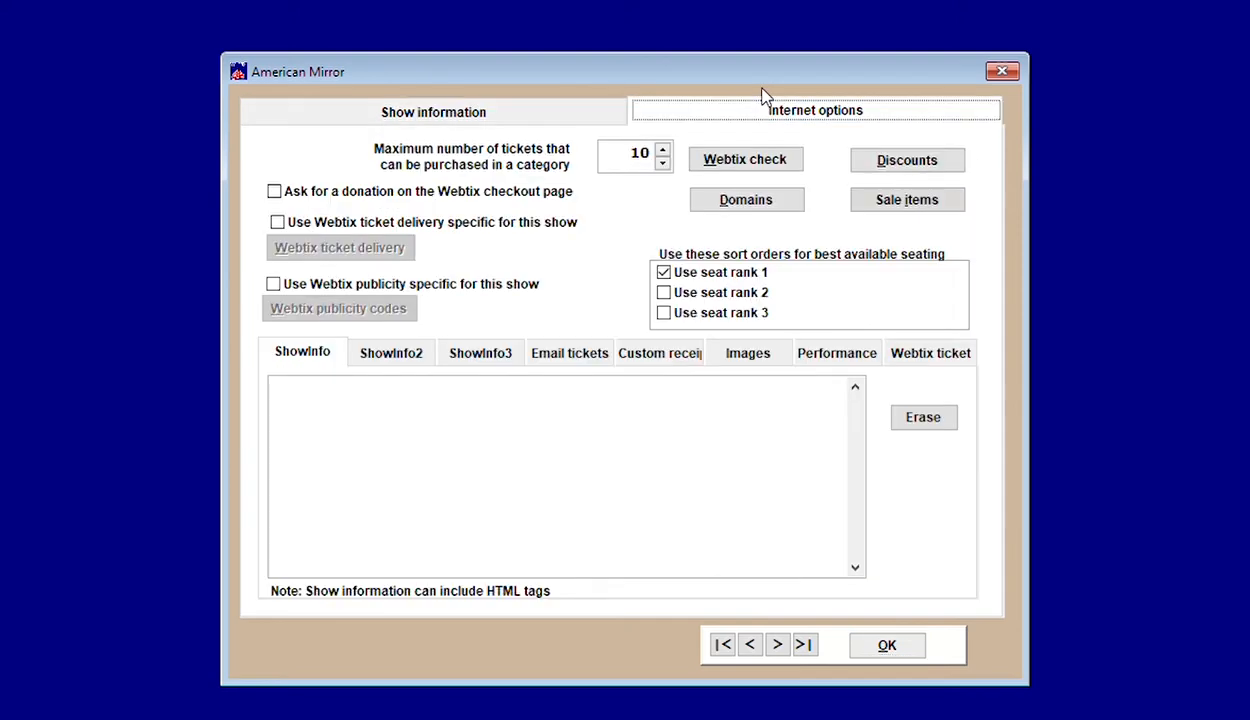
left_click(756, 192)
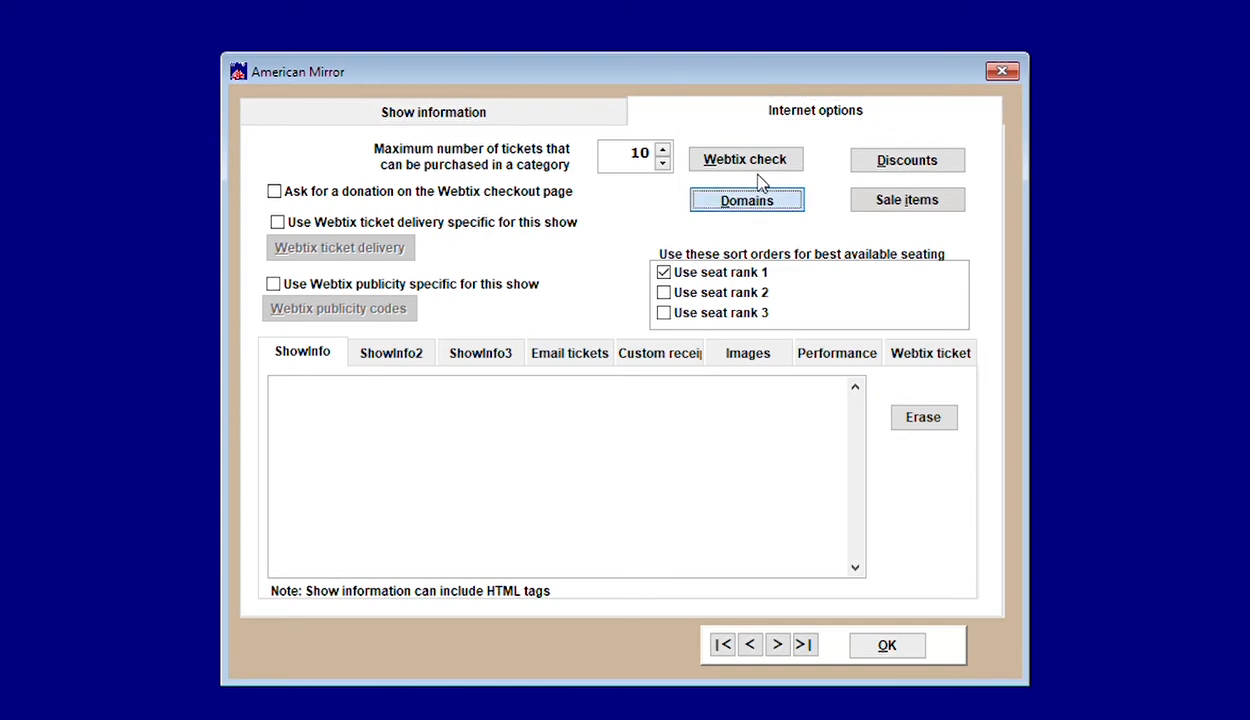
left_click(476, 102)
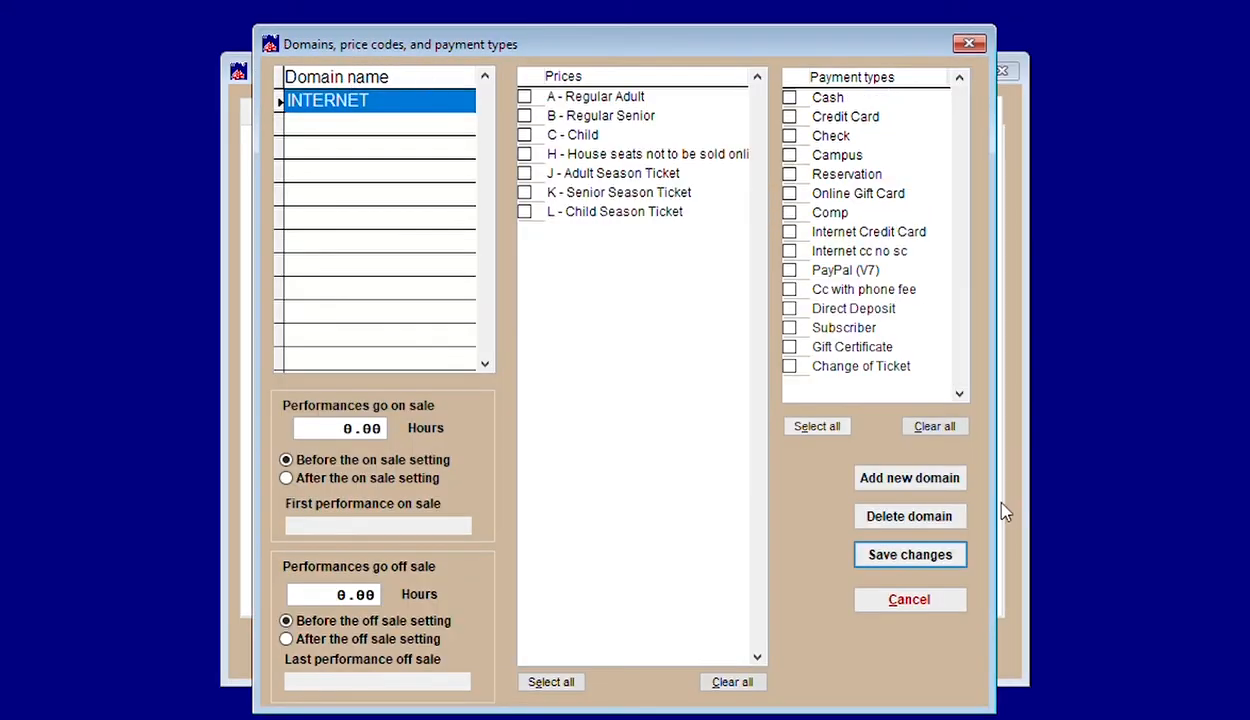
left_click(930, 505)
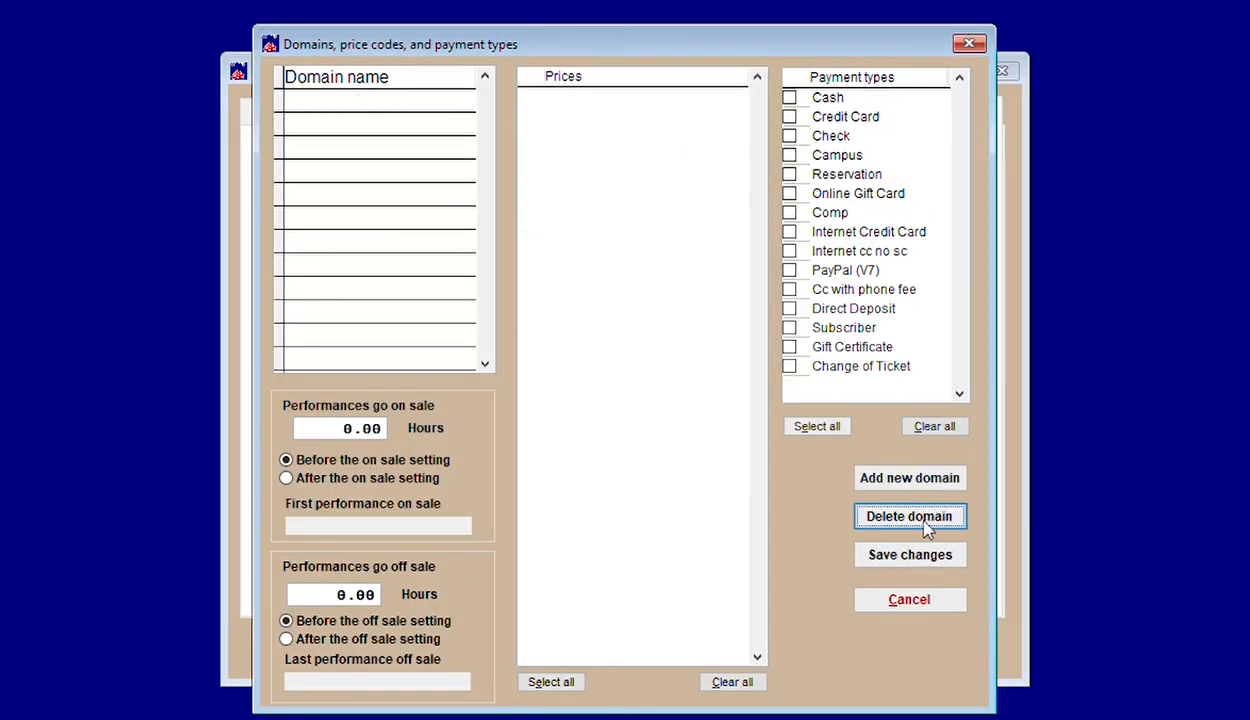
left_click(915, 546)
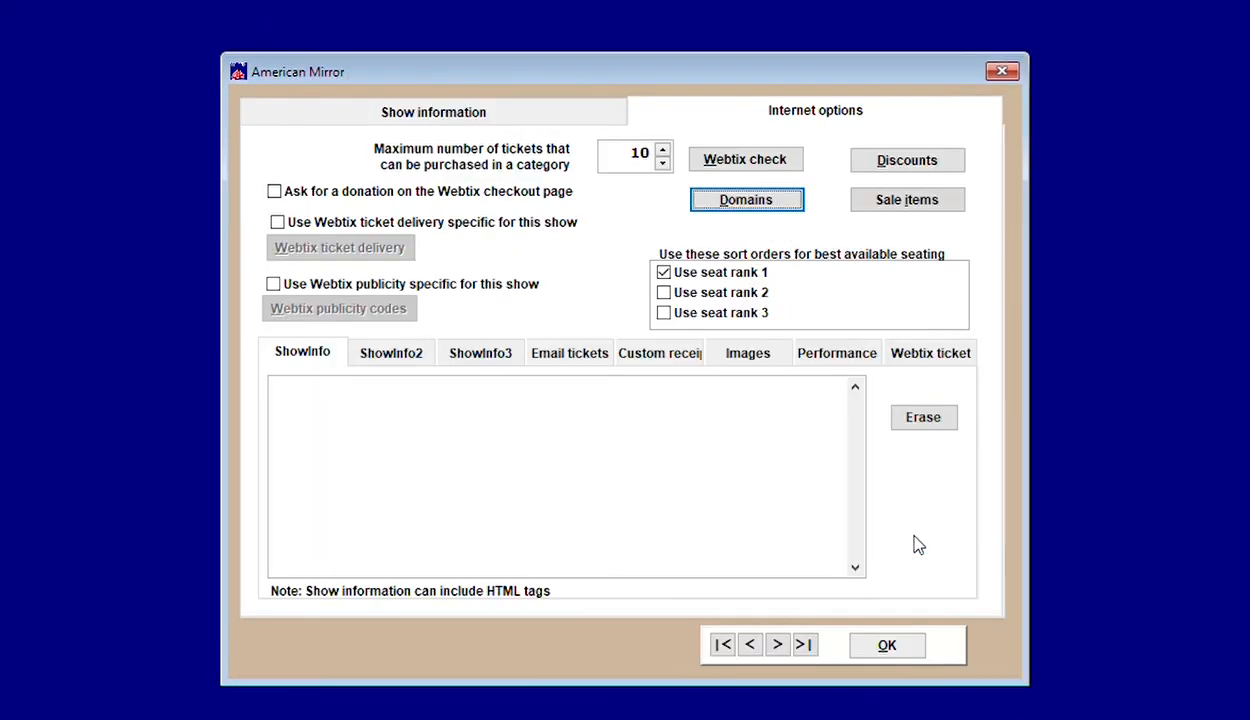
left_click(469, 104)
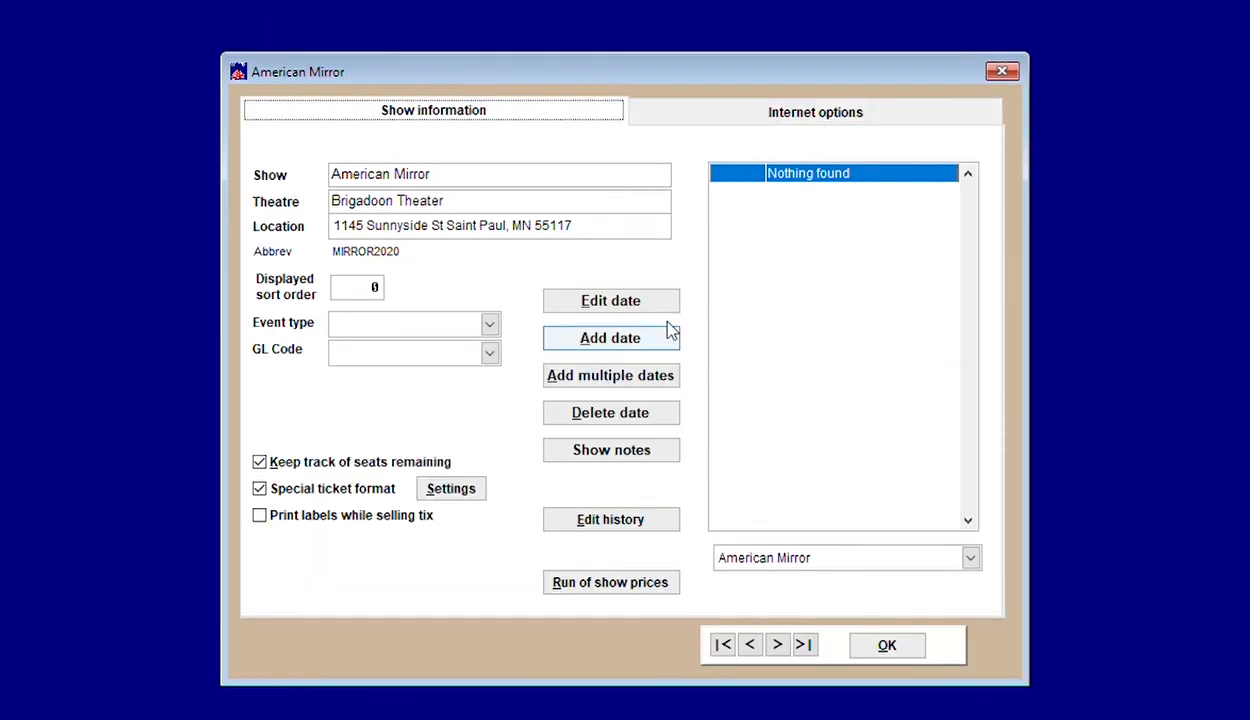
Step: Add a single performance of American Mirror on 8/6/2020 at 8:00 pm
left_click(625, 335)
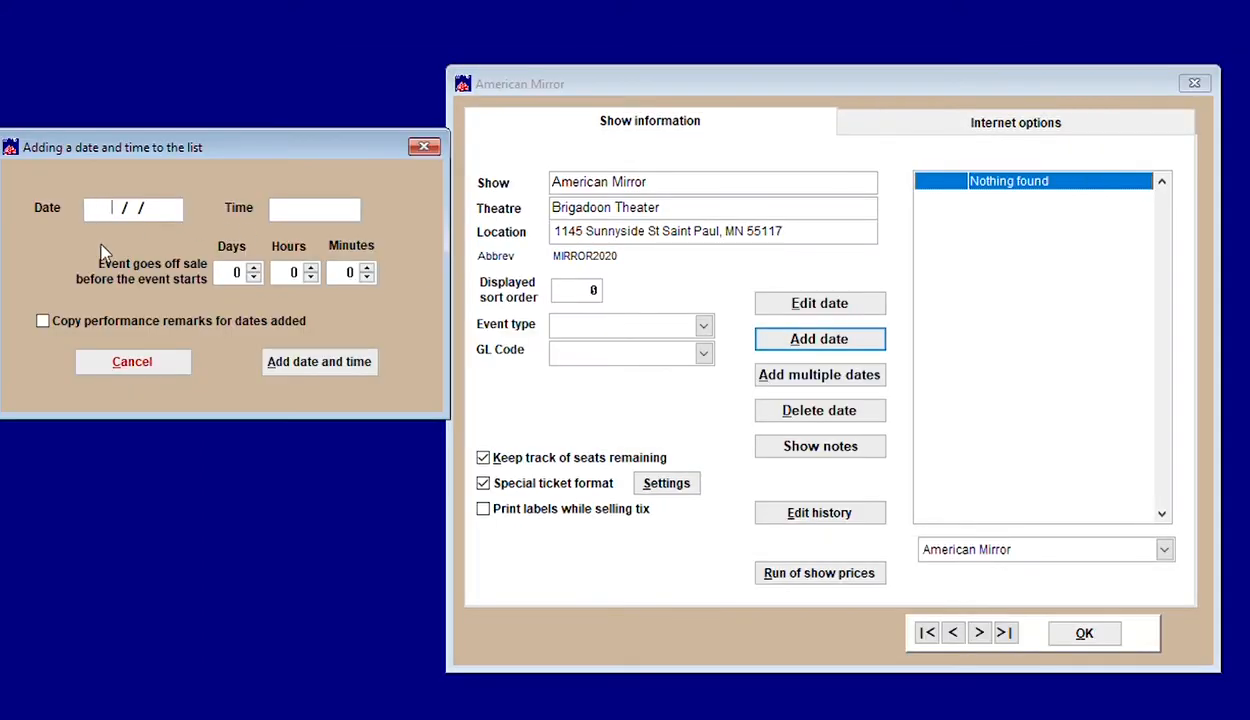
type("08/06/")
key("Tab")
type("88")
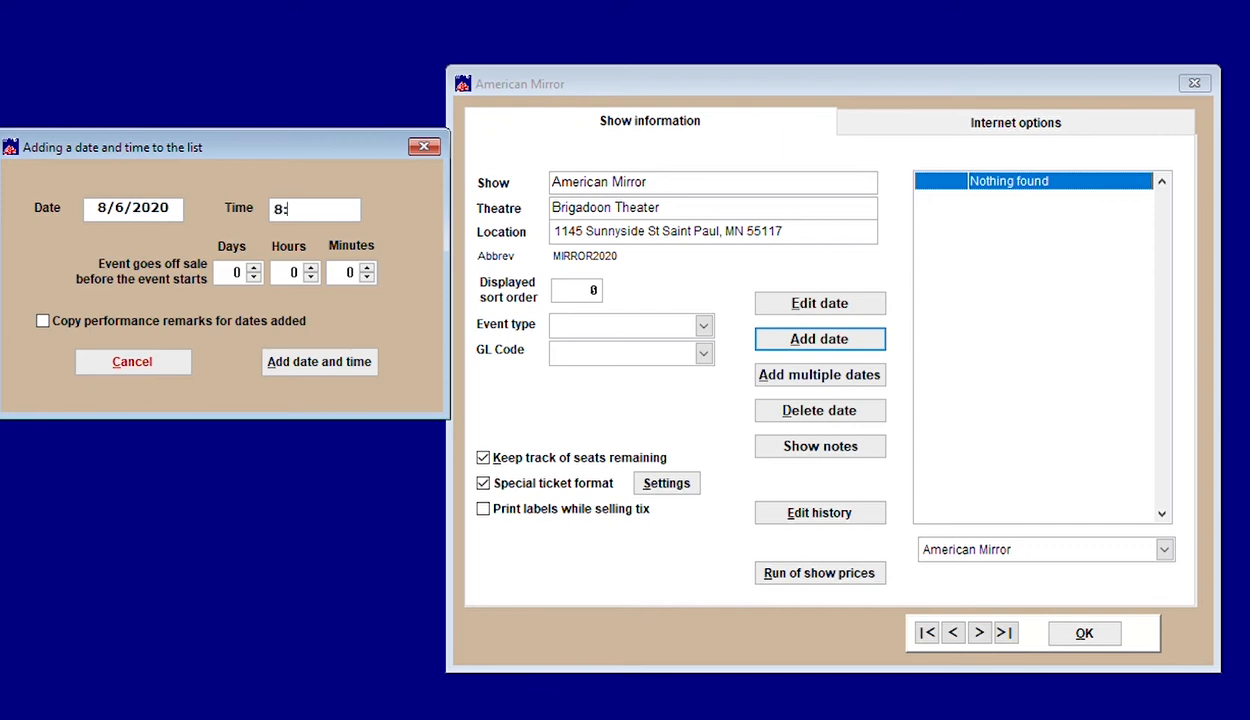
type("00 pm")
left_click(351, 354)
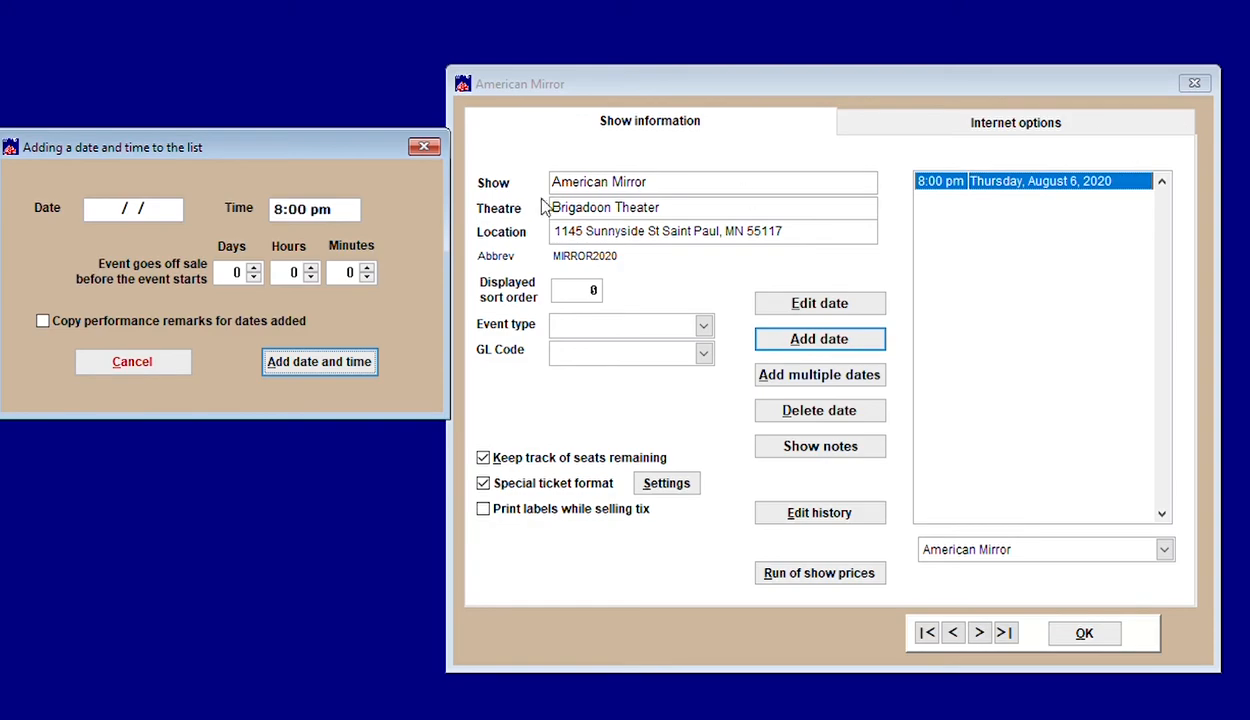
left_click(430, 145)
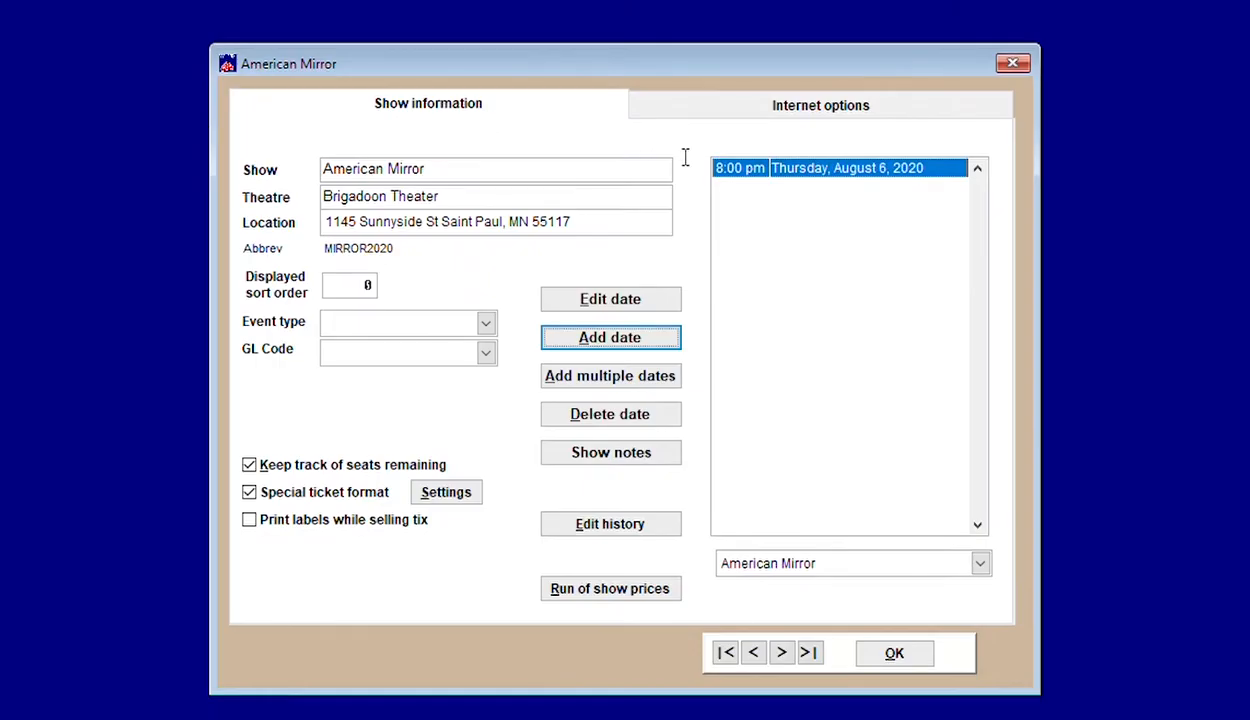
Step: Set the total capacity of the August 6, 2020 performance to 192 and save it
left_click(832, 160)
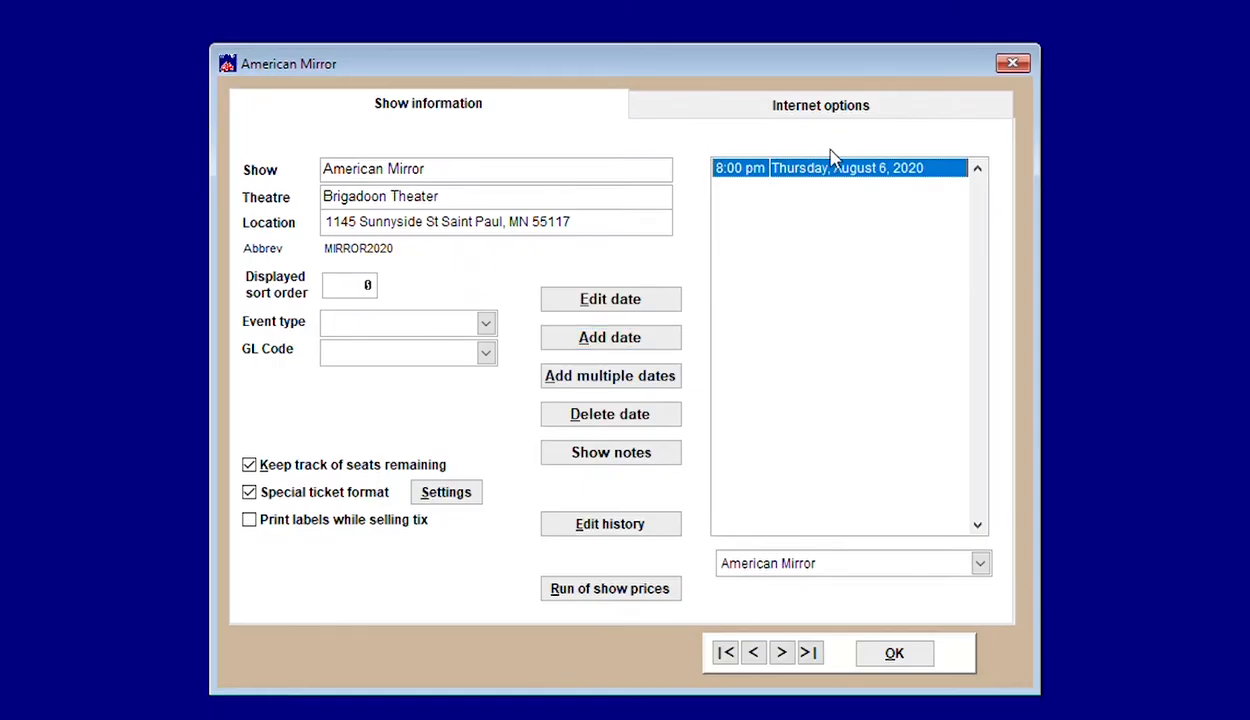
double_click(832, 163)
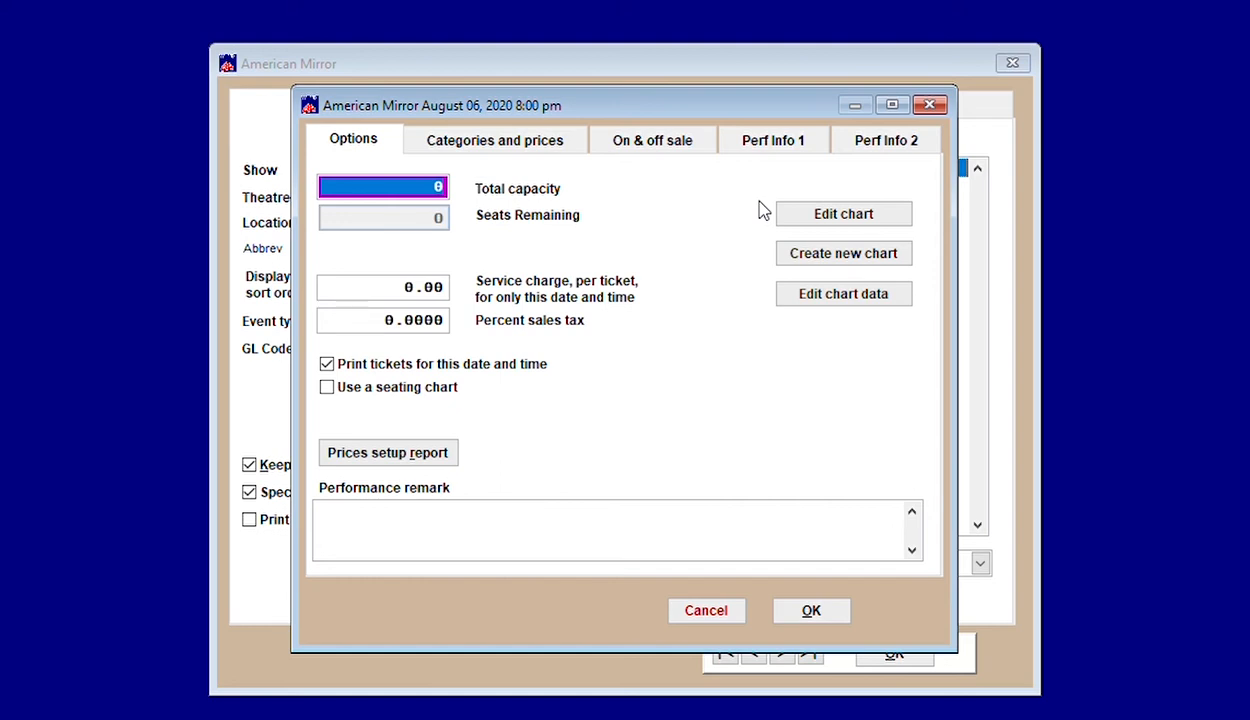
type("192,")
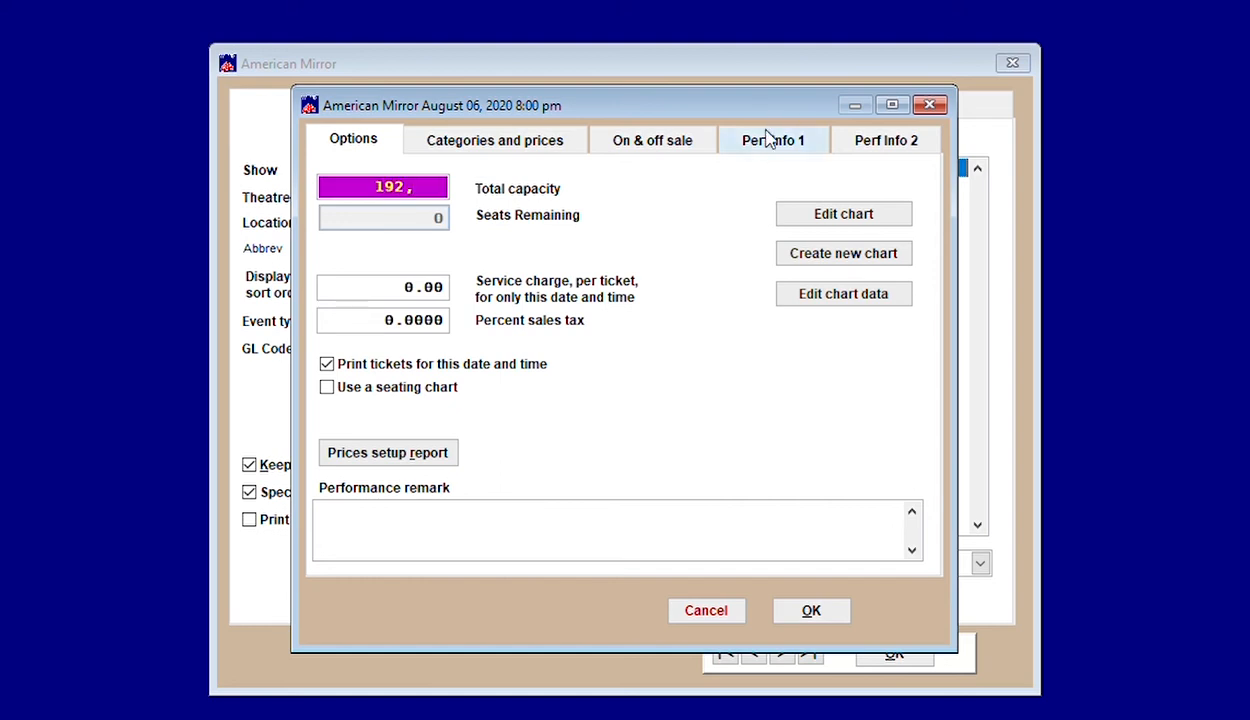
key("shift+Tab")
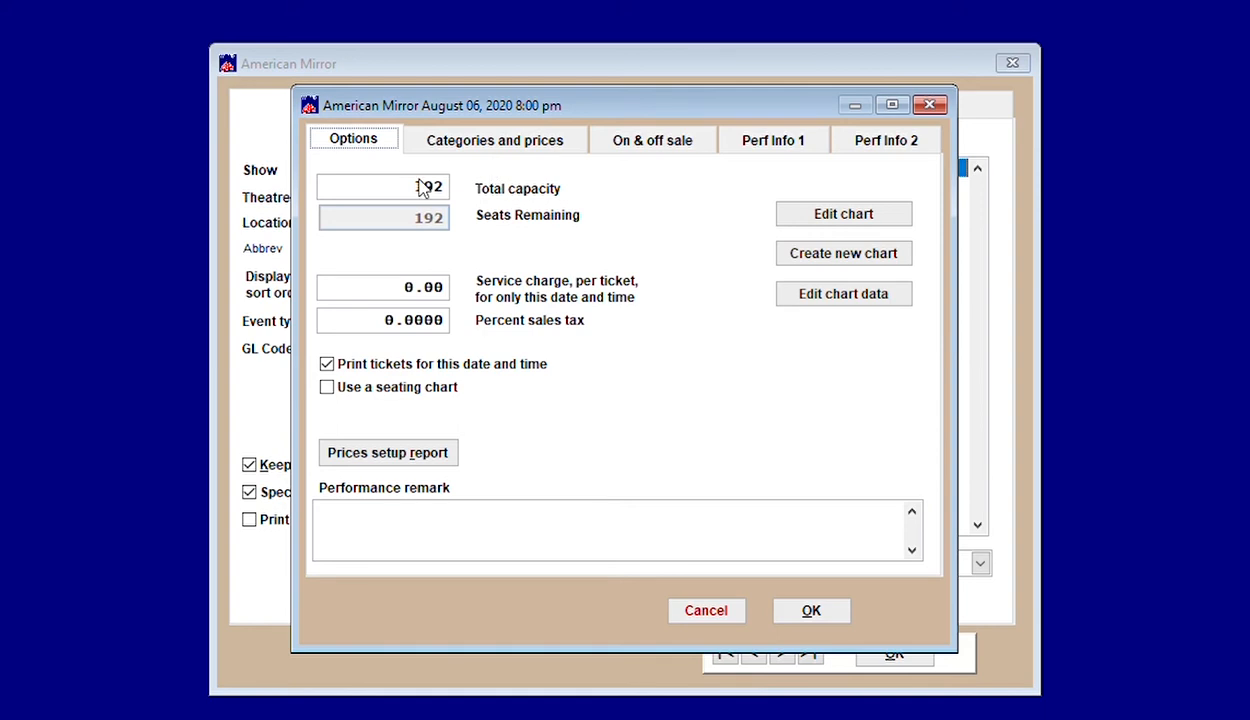
left_click(800, 612)
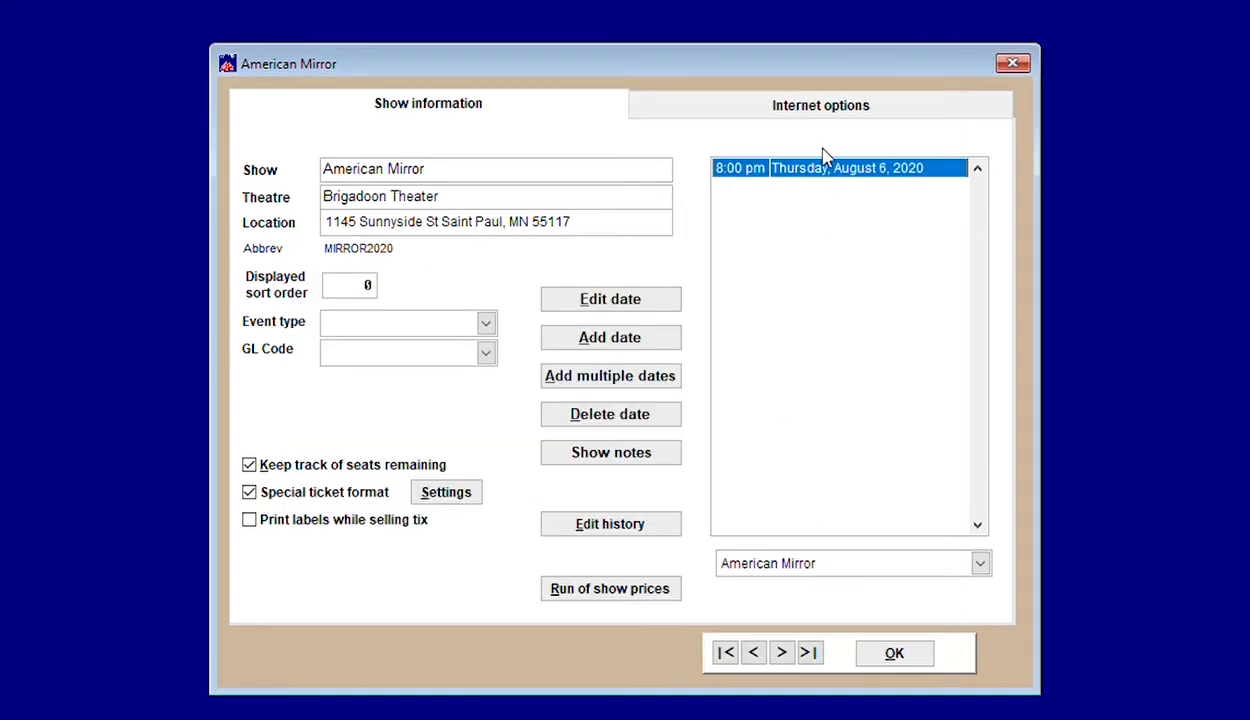
Step: Check the August 6 performance's categories and prices, and compare them with American Mirror's run of show prices
double_click(824, 166)
left_click(508, 130)
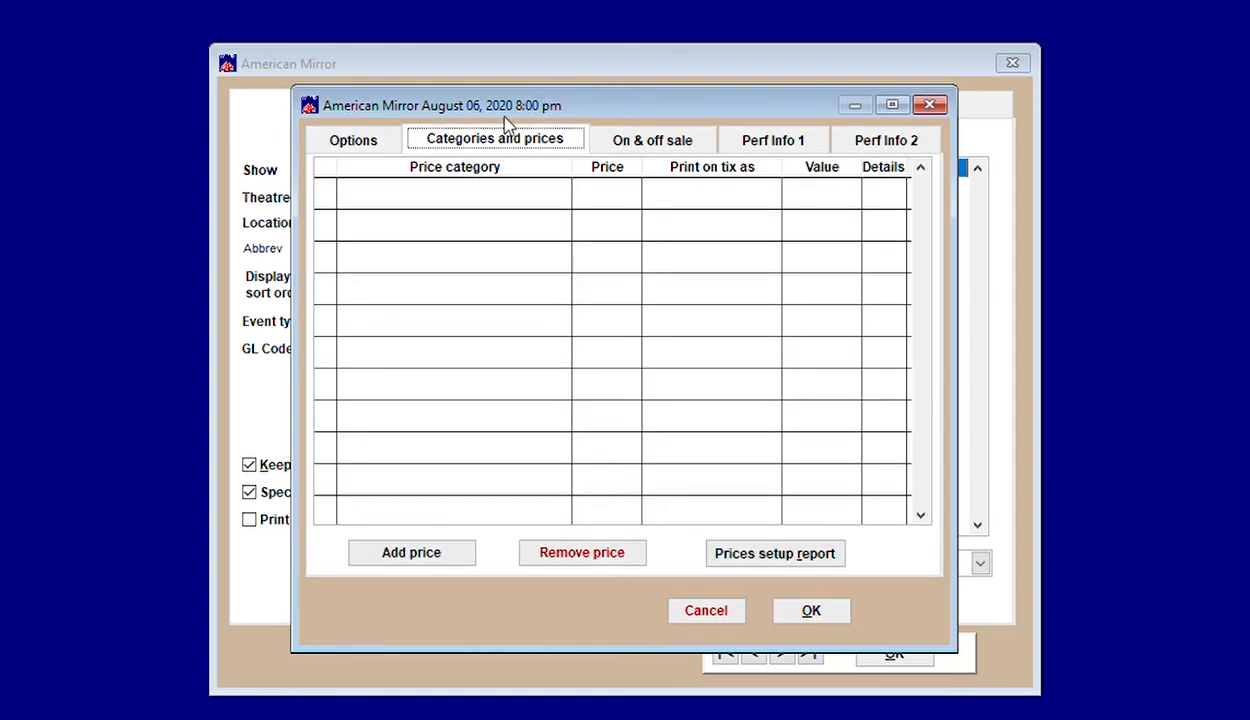
left_click(811, 610)
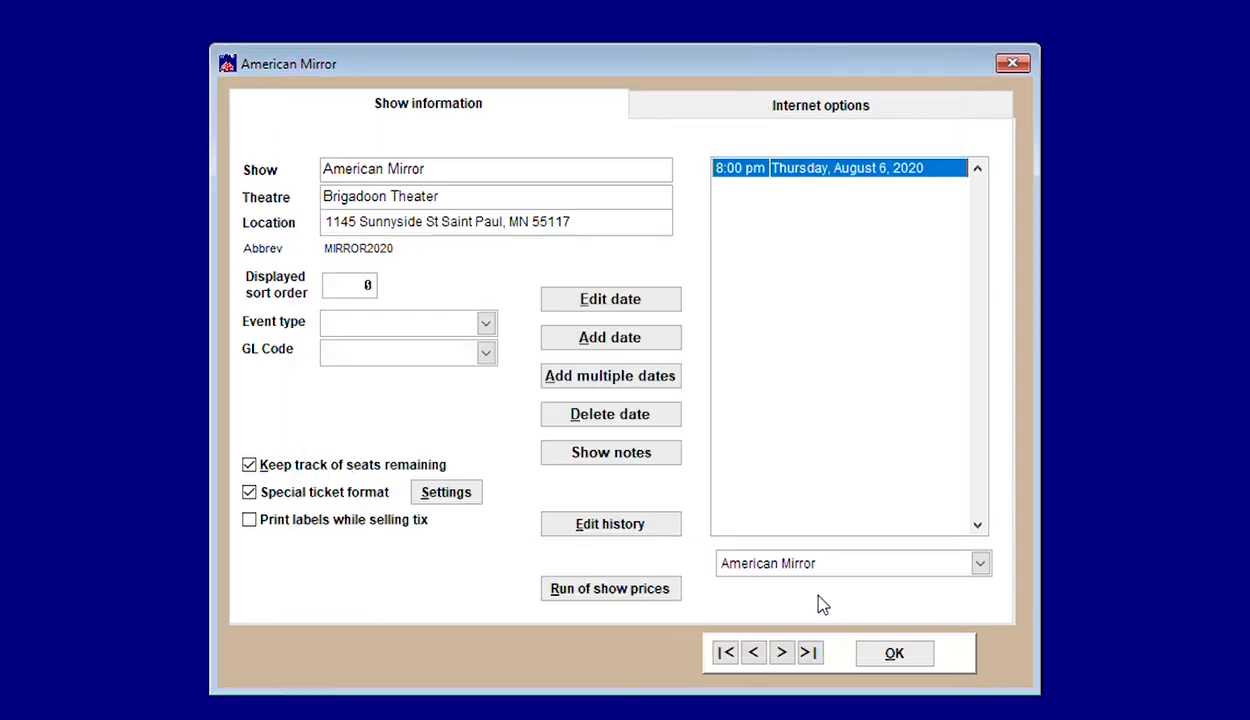
left_click(655, 590)
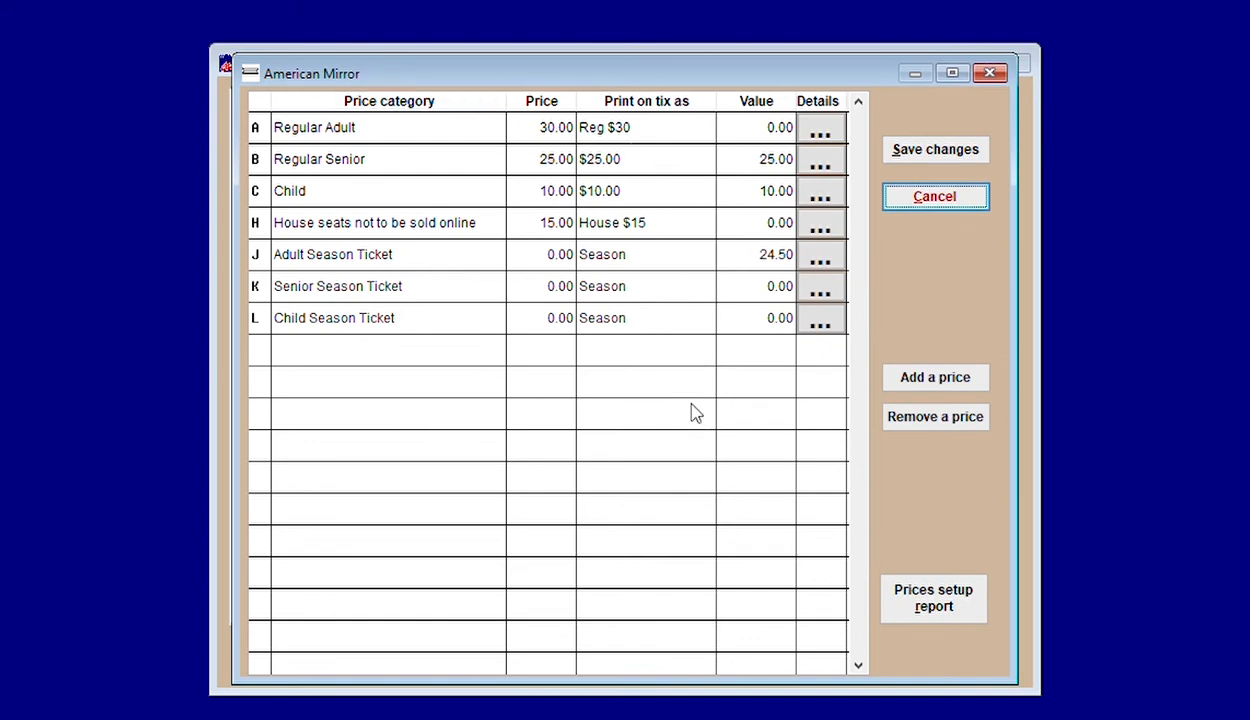
left_click(988, 71)
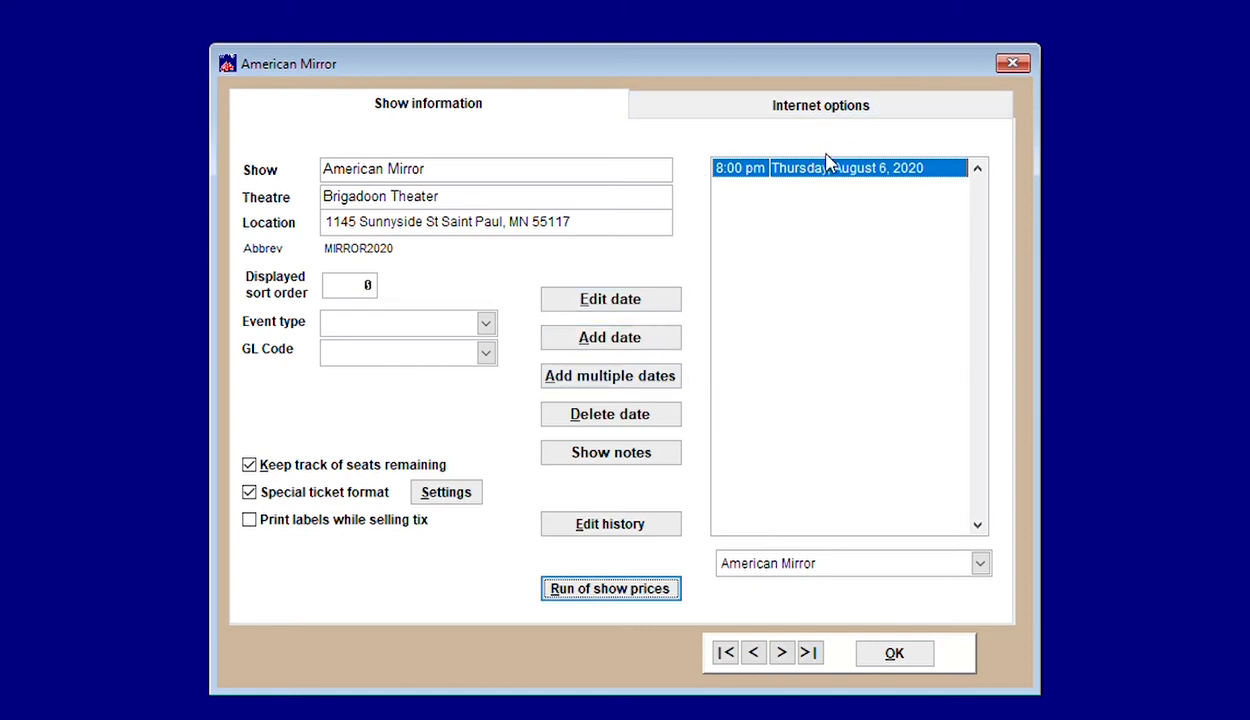
Step: Start adding multiple performances to American Mirror with a starting date of 8/7/2020 and an ending date of 8/30/2020
left_click(641, 372)
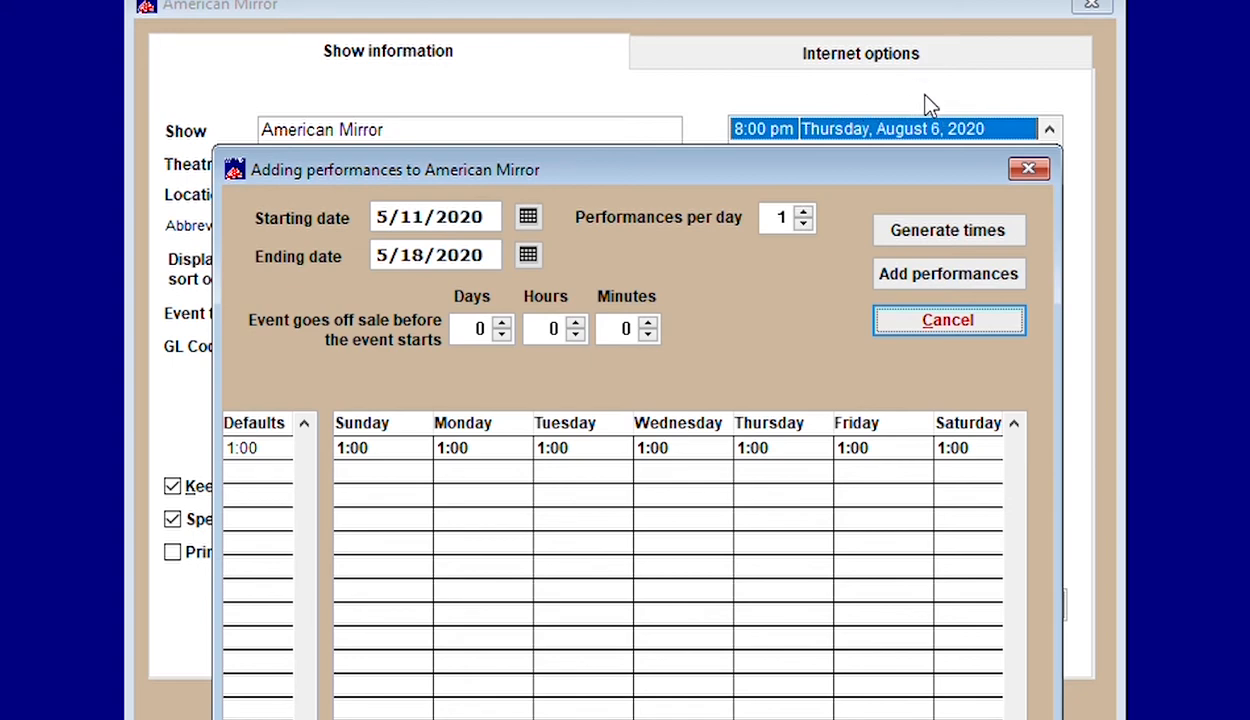
left_click(395, 206)
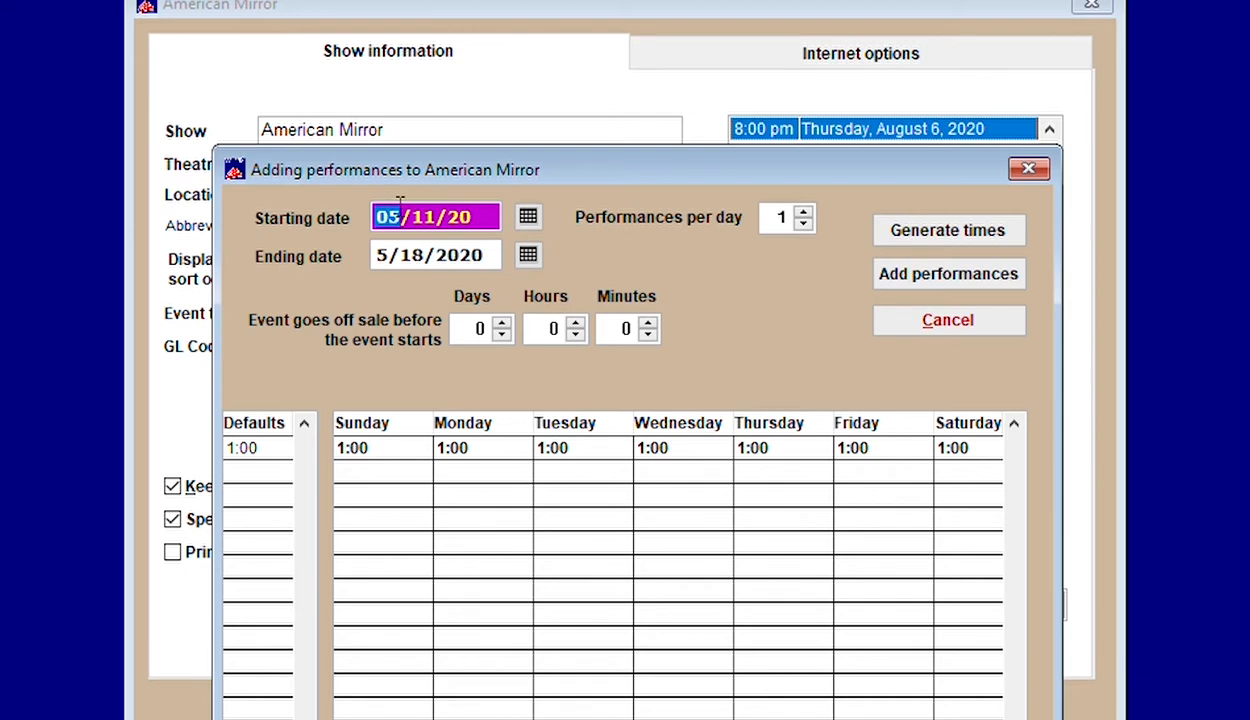
triple_click(400, 206)
type("0807")
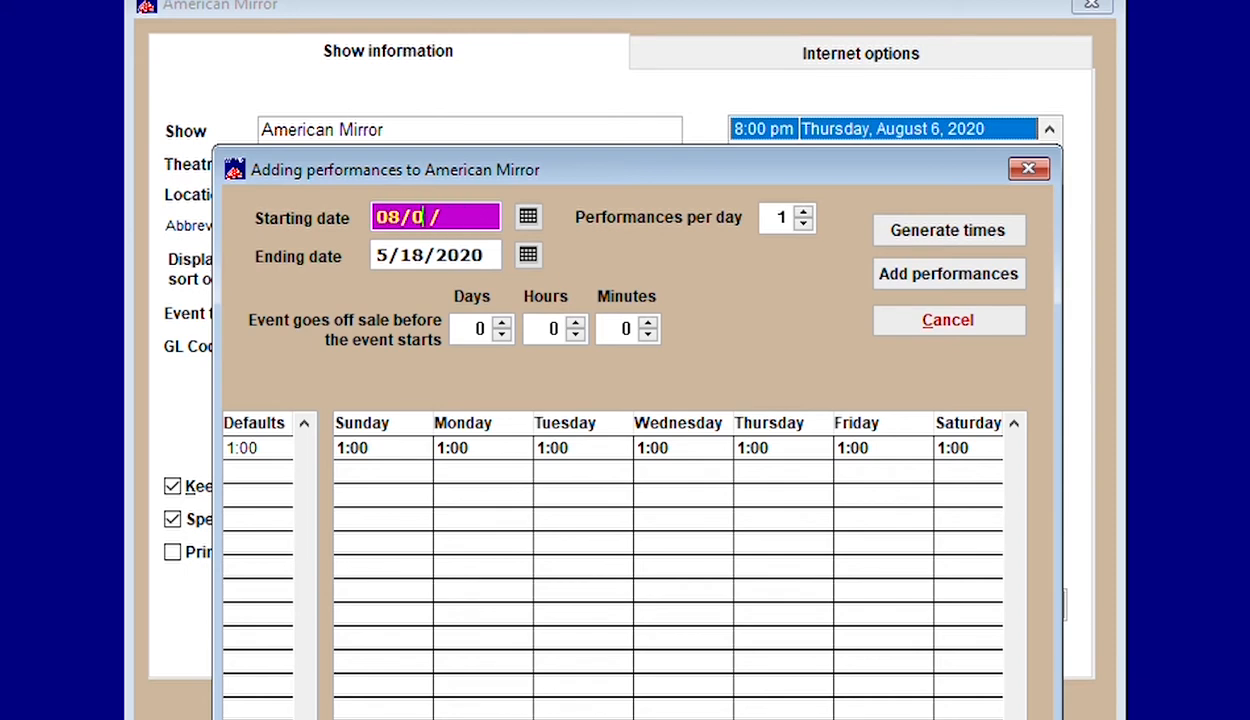
key("Tab")
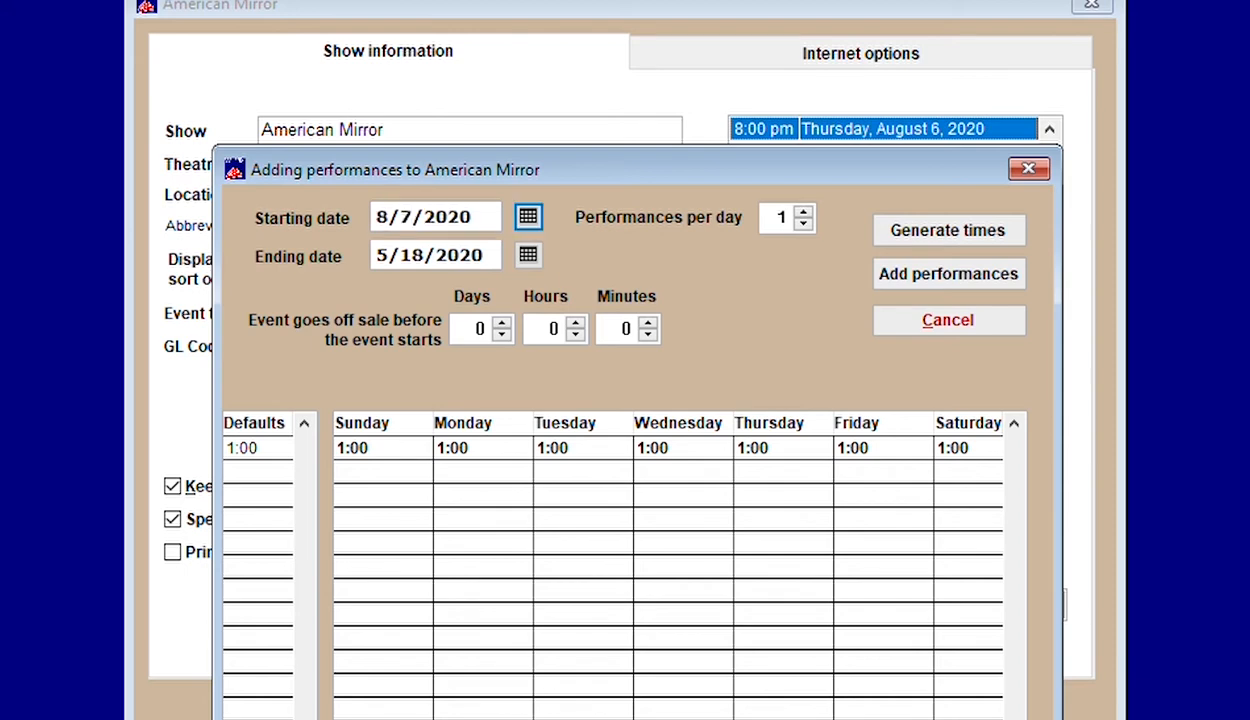
key("Tab")
left_click(400, 240)
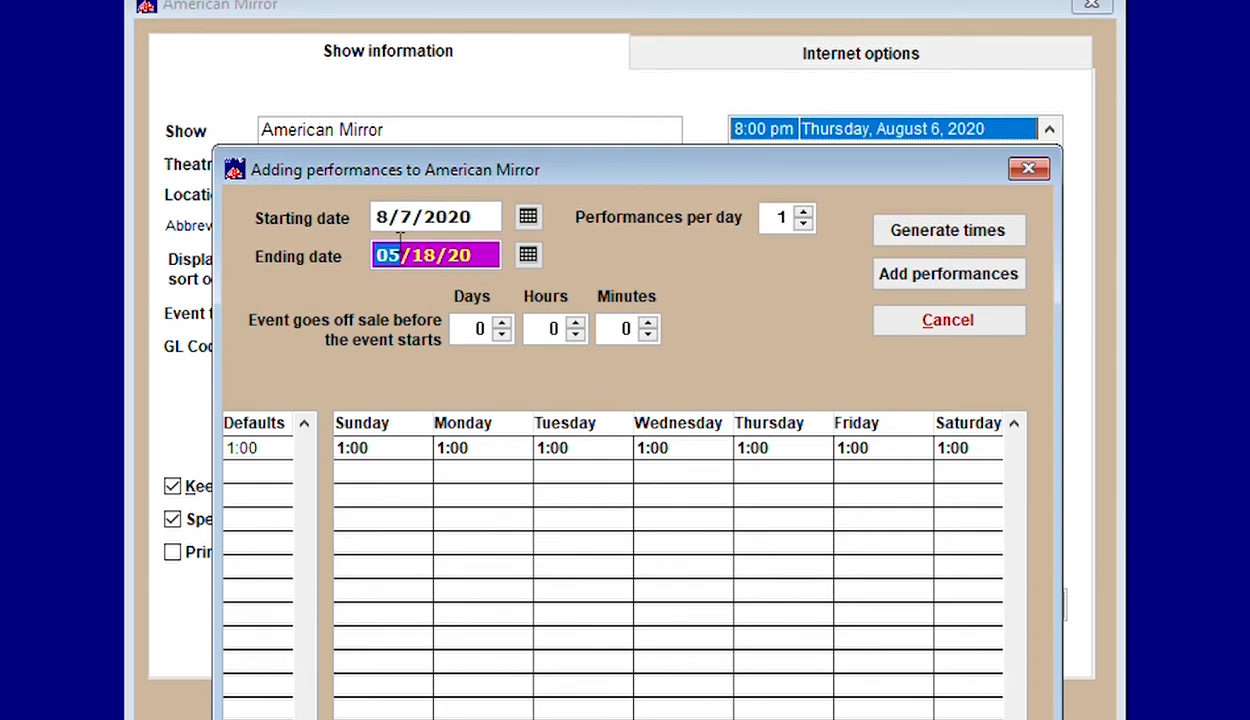
type("0830")
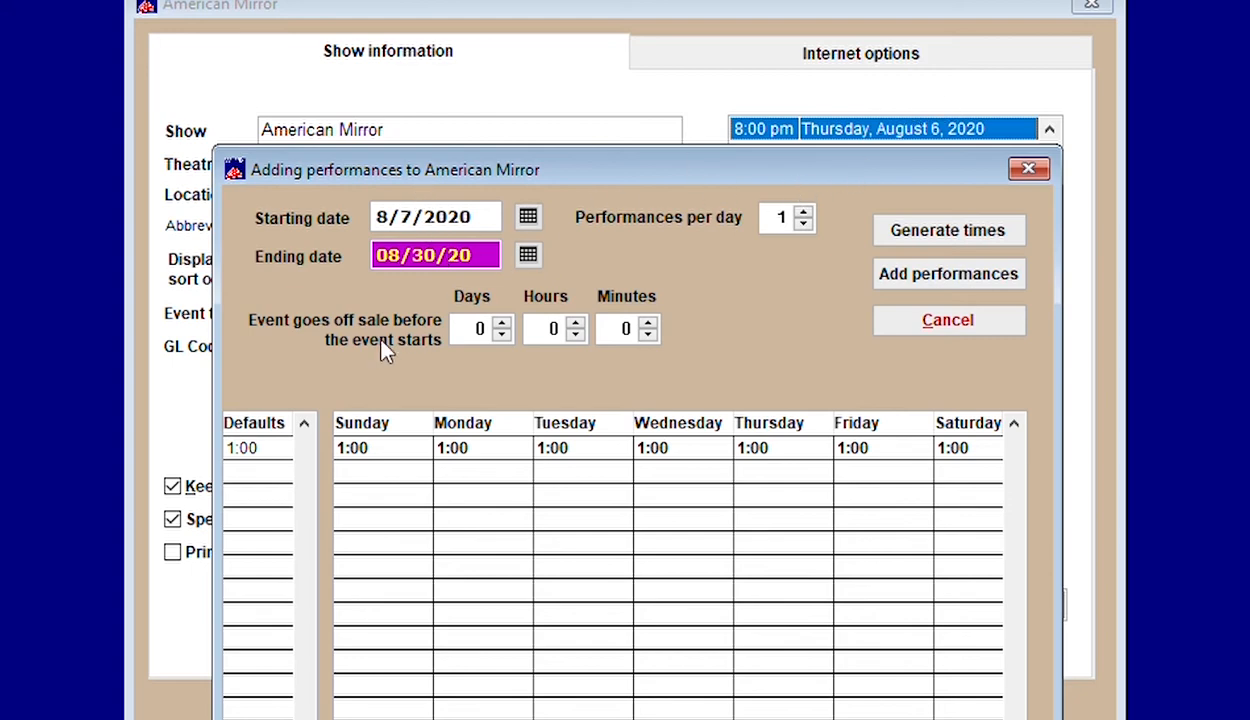
Step: Set the default performance time to 8:00 pm and generate the times for every weekday
left_click(259, 440)
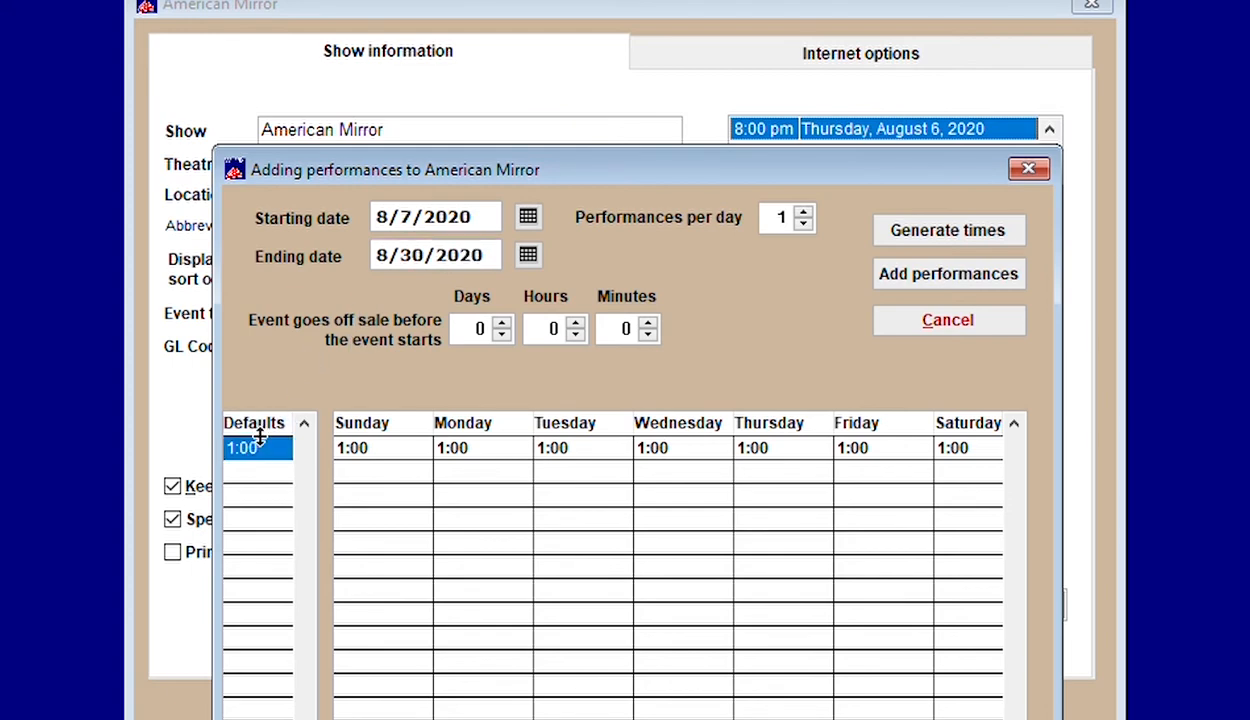
left_click(249, 443)
key("Delete")
type("8:00 pm")
left_click(915, 216)
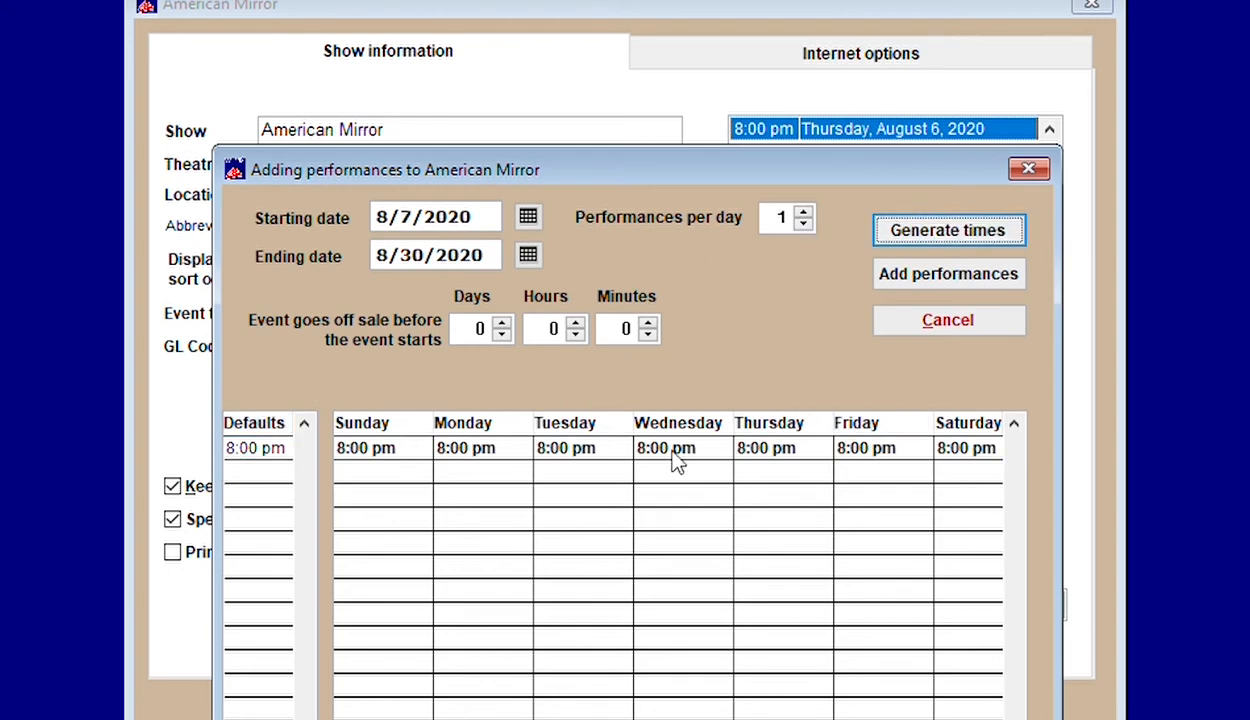
Step: Set the Sunday performance time to 2:00 pm
left_click(345, 447)
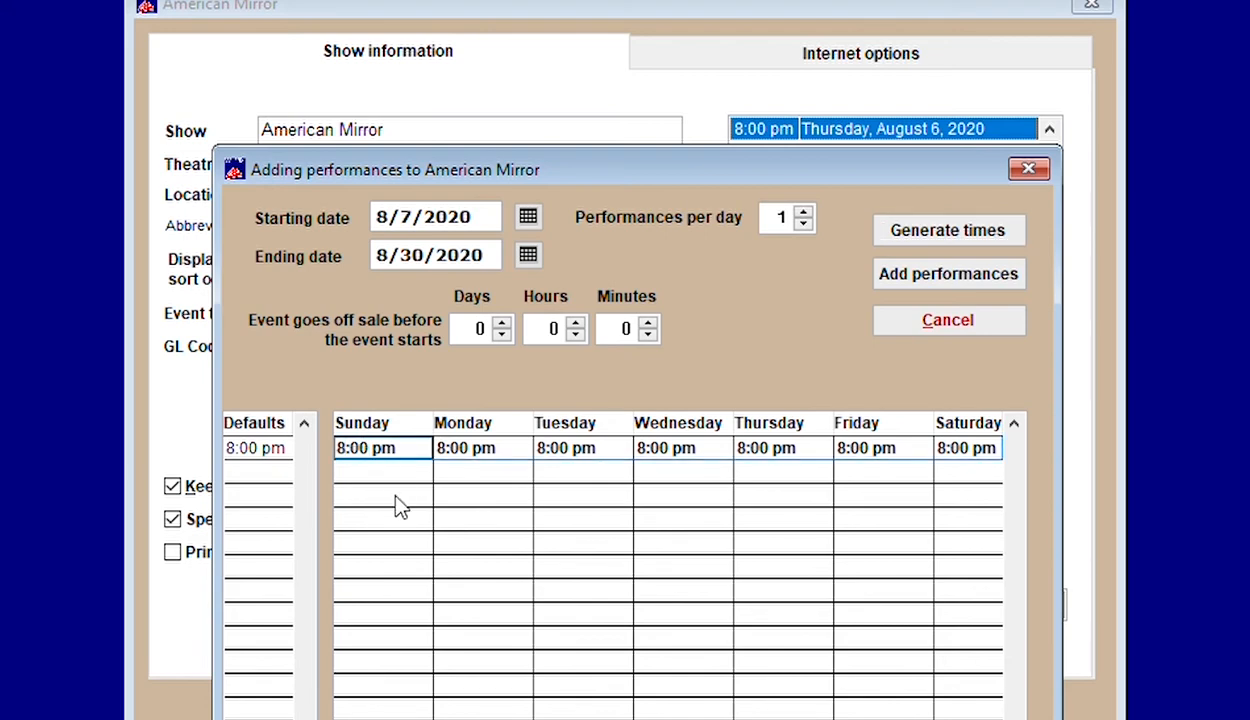
key("Delete")
type("2")
Step: Clear the Monday, Tuesday and Wednesday times and add the performances to American Mirror
left_click(488, 446)
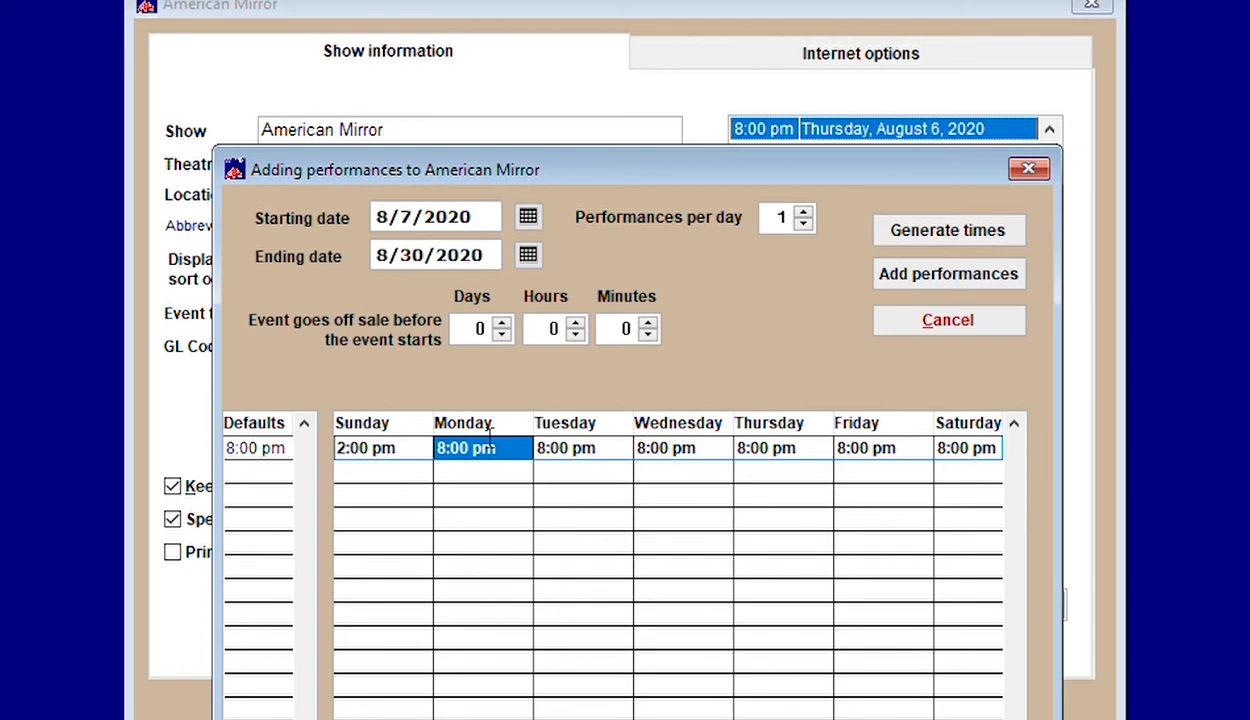
key("Delete")
left_click(598, 446)
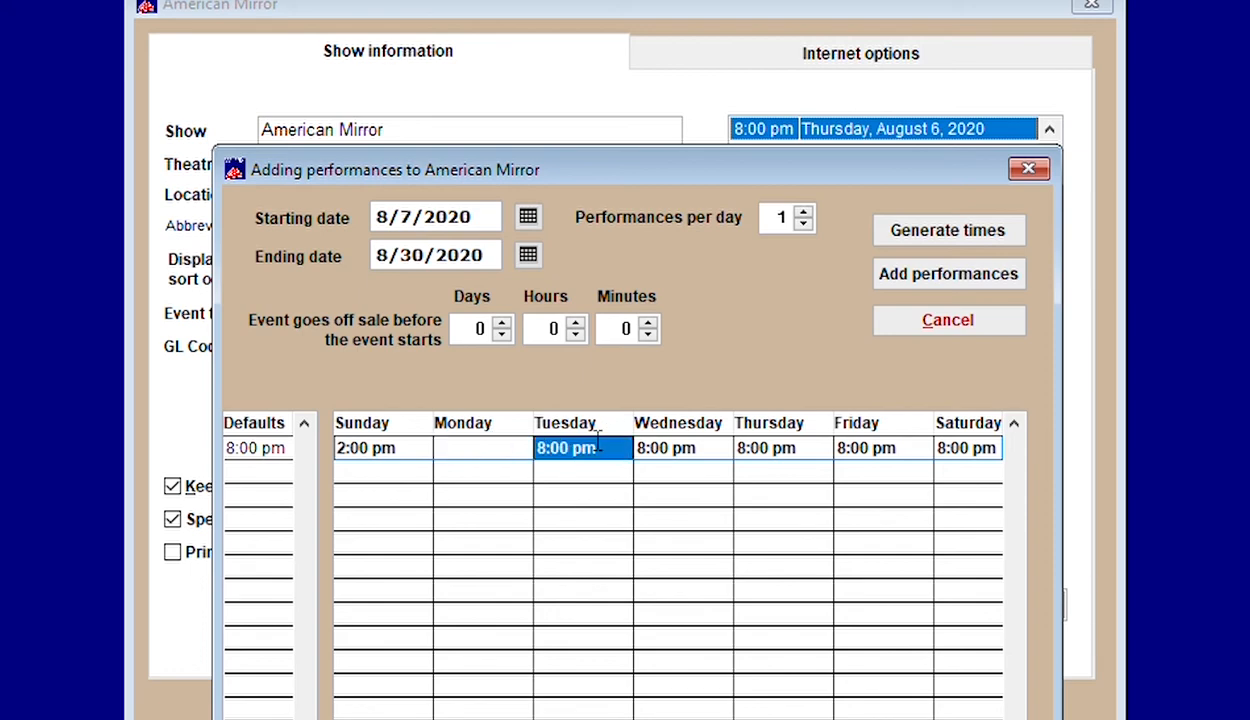
key("Delete")
left_click(686, 446)
key("Delete")
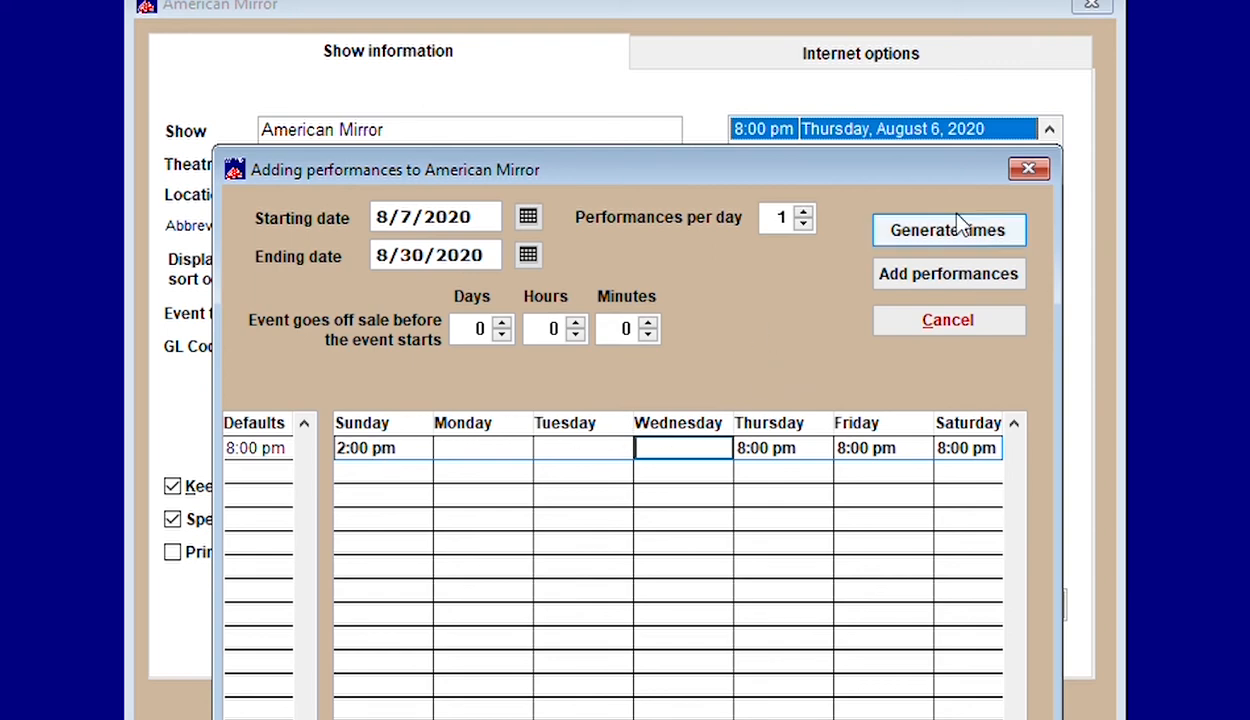
left_click(938, 266)
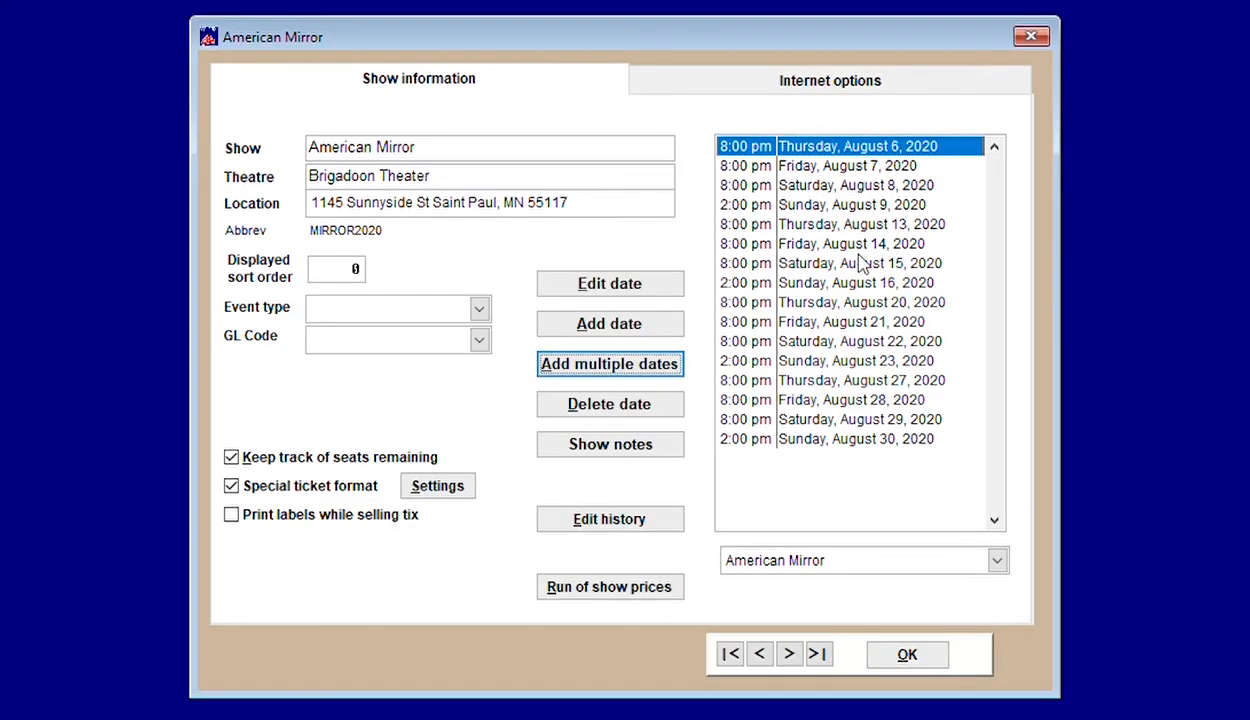
Step: Check the August 28 and August 21 performances of American Mirror, and close the show without entering another one
double_click(818, 399)
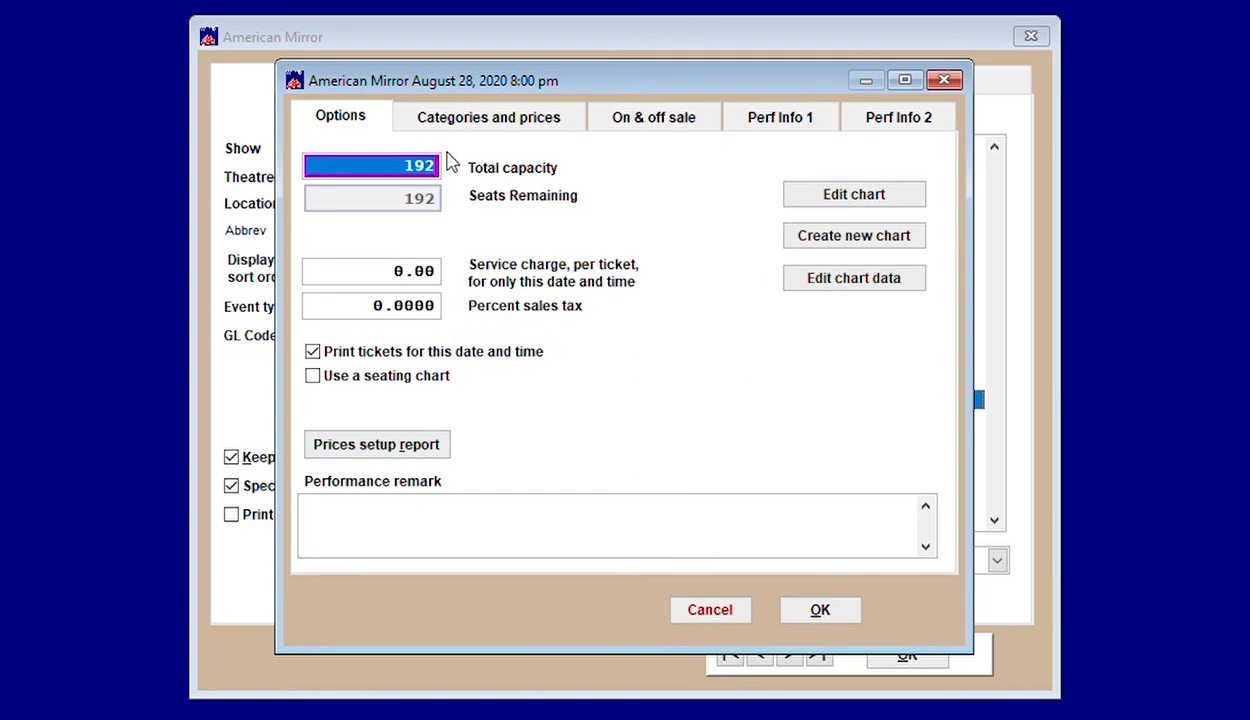
left_click(840, 600)
left_click(838, 319)
left_click(818, 607)
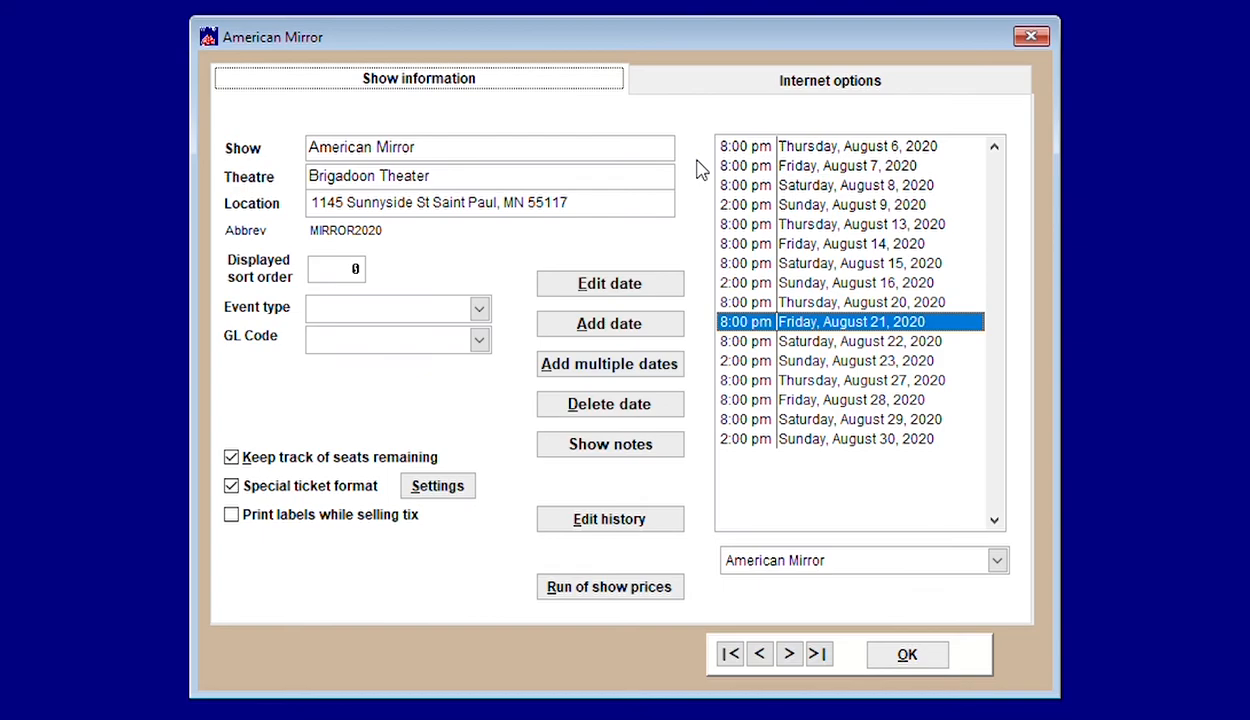
left_click(898, 647)
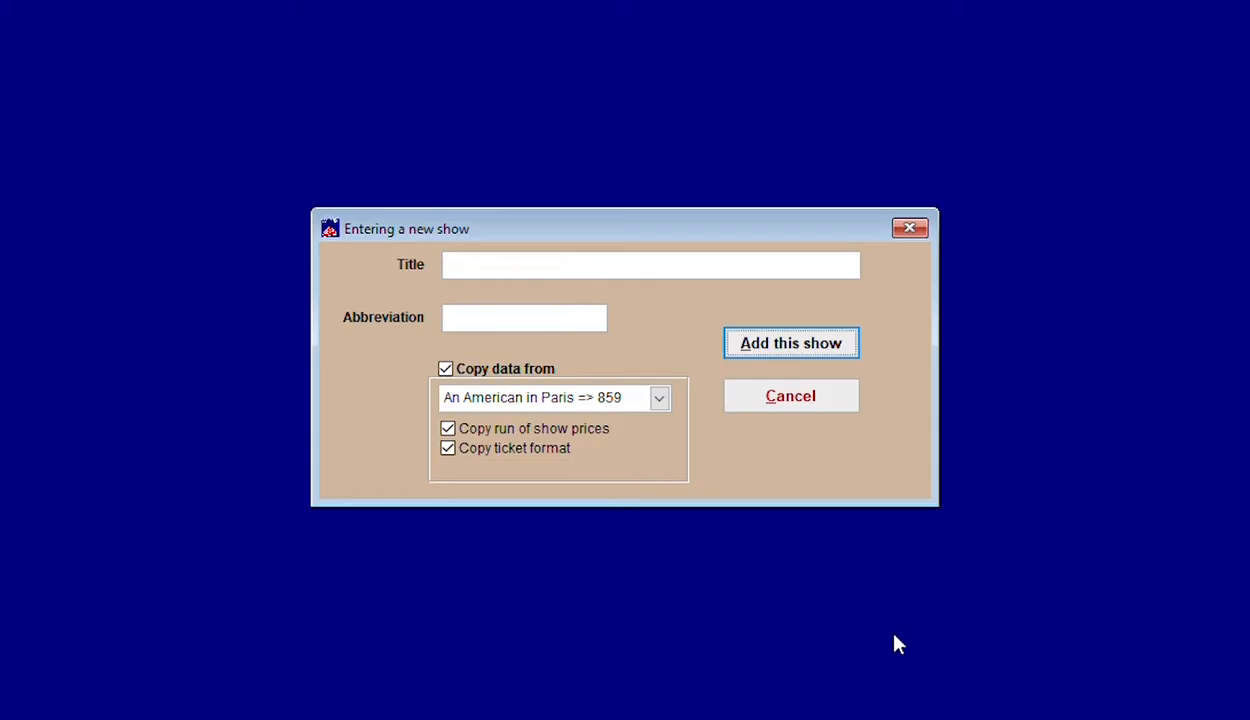
left_click(772, 388)
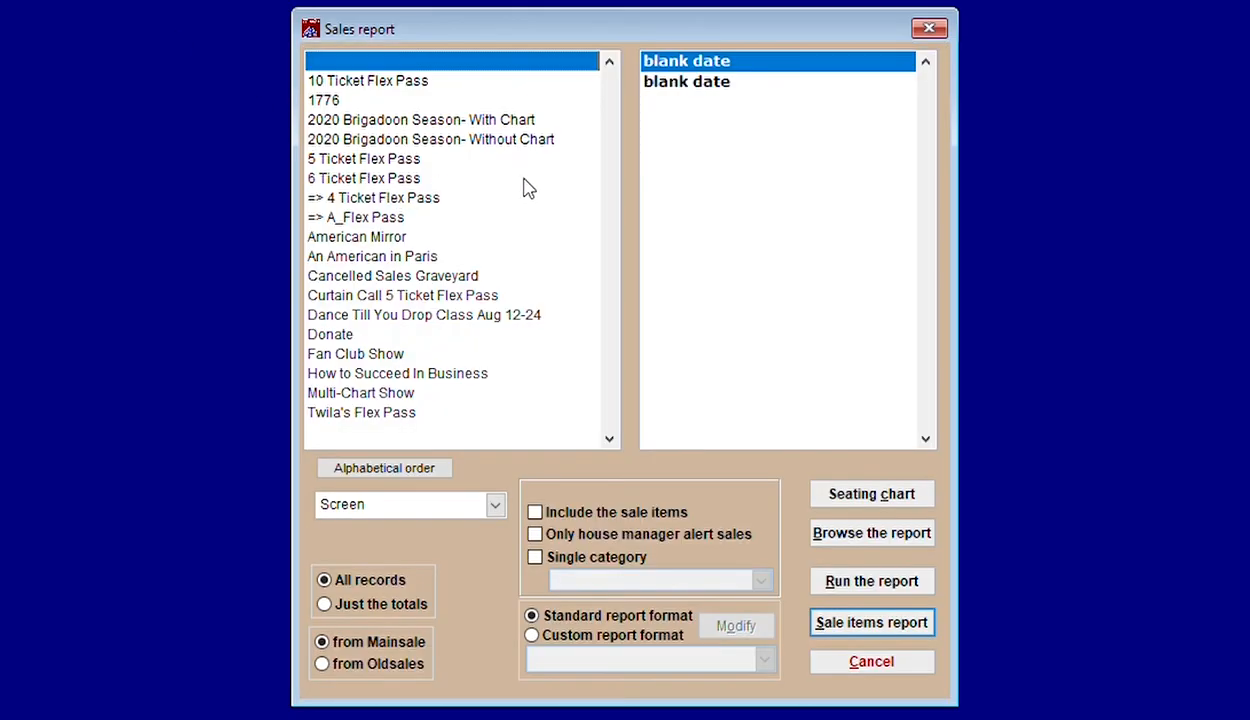
Step: Browse the sales report for An American in Paris on 8/6/2020 at 8:00 pm and open the first sale
left_click(398, 254)
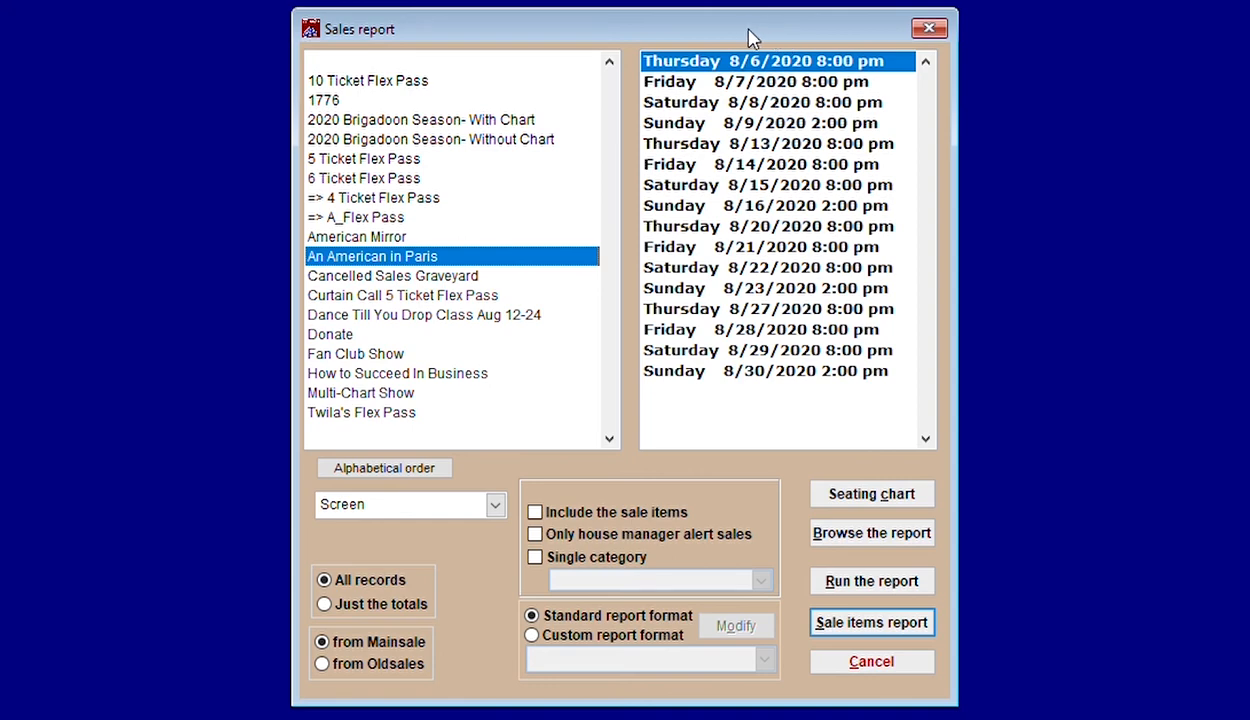
key("alt+b")
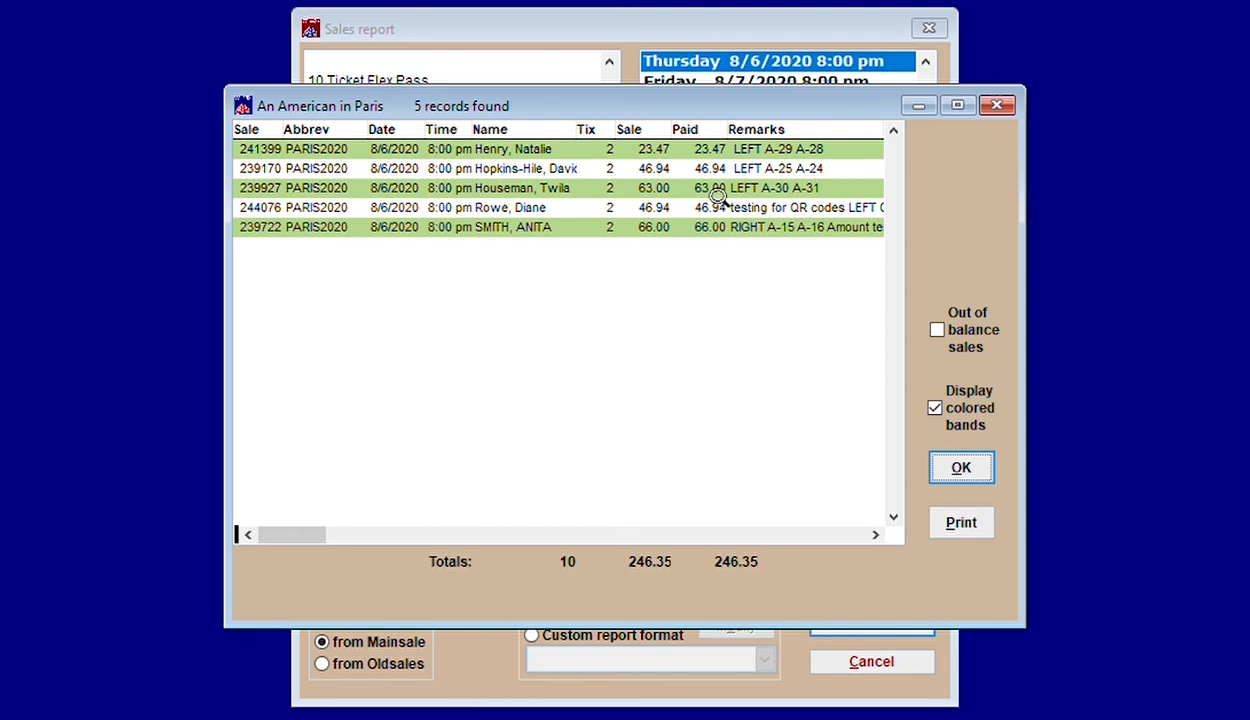
double_click(500, 148)
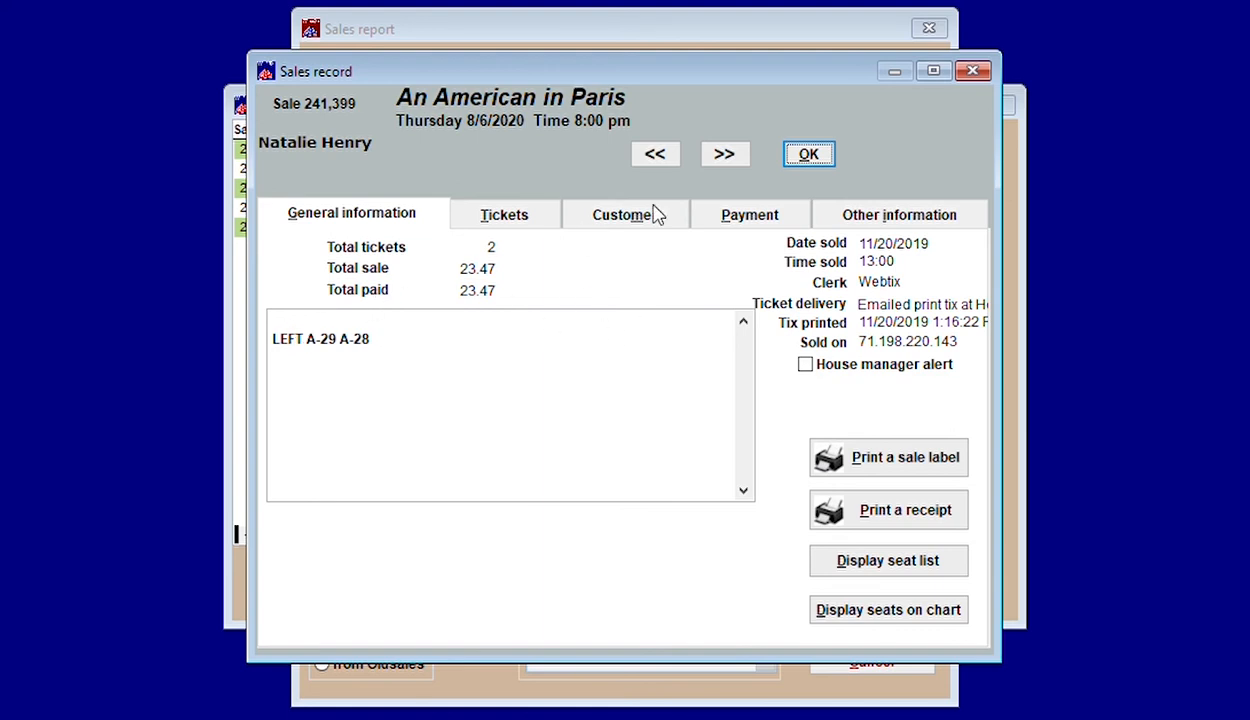
Step: Examine the sales history of the open sale record
left_click(848, 205)
left_click(748, 352)
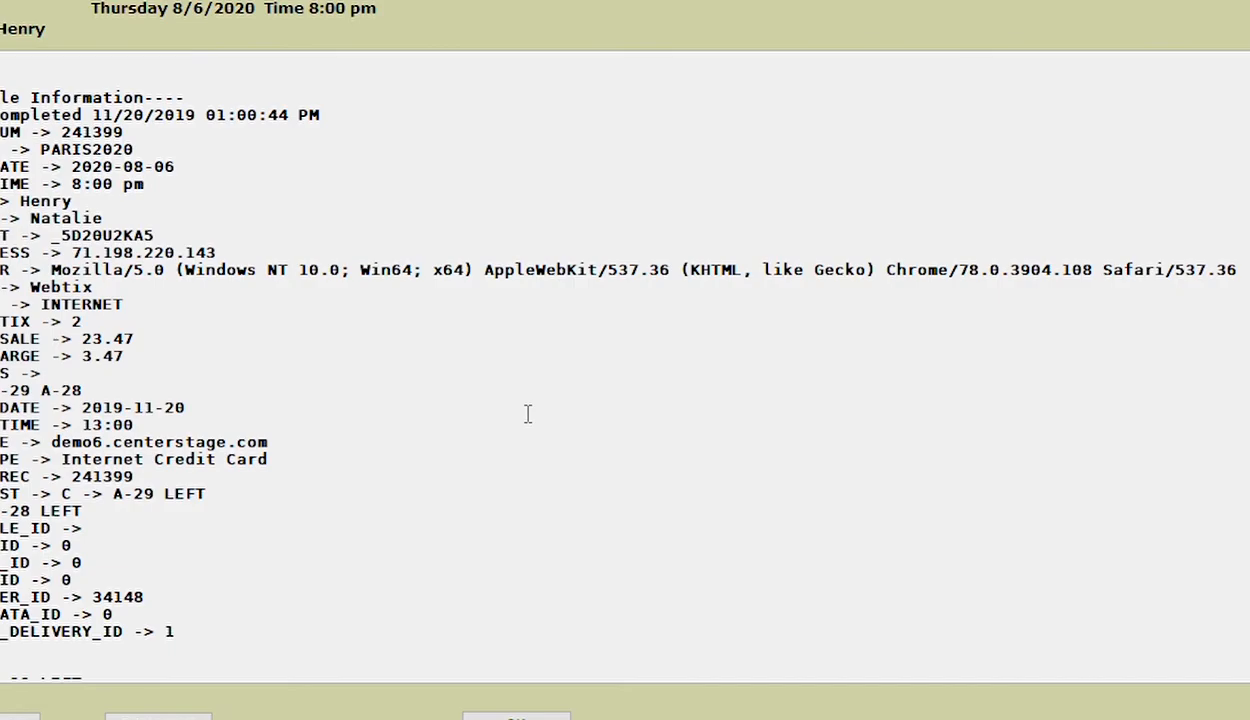
left_click(532, 708)
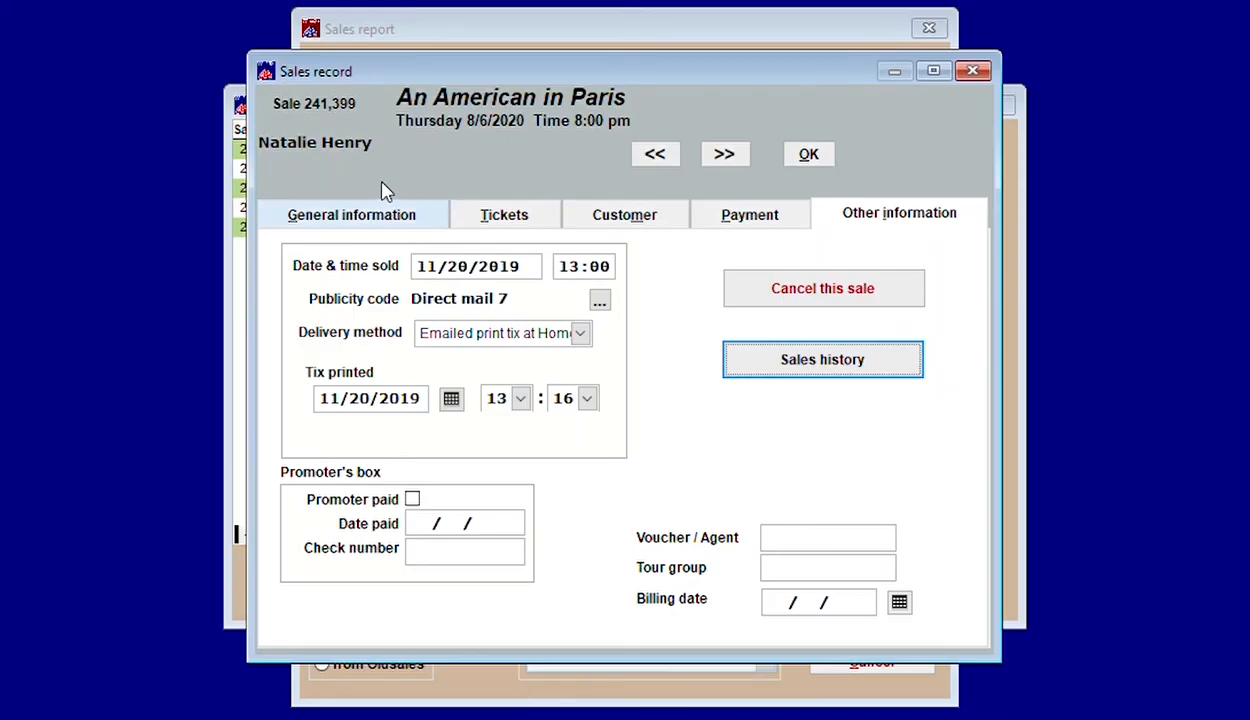
Step: Copy the seat remark LEFT A-29 A-28 from the sale's general information
left_click(389, 215)
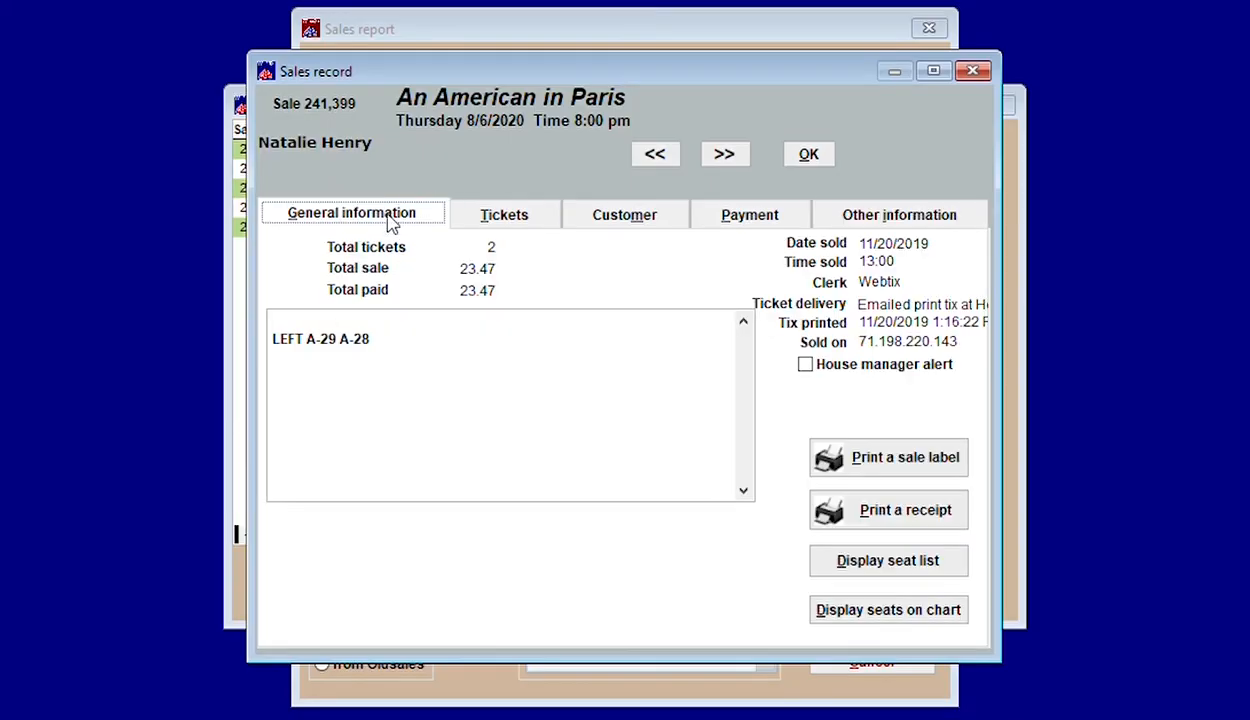
left_click_drag(379, 334, 266, 316)
key("ctrl+c")
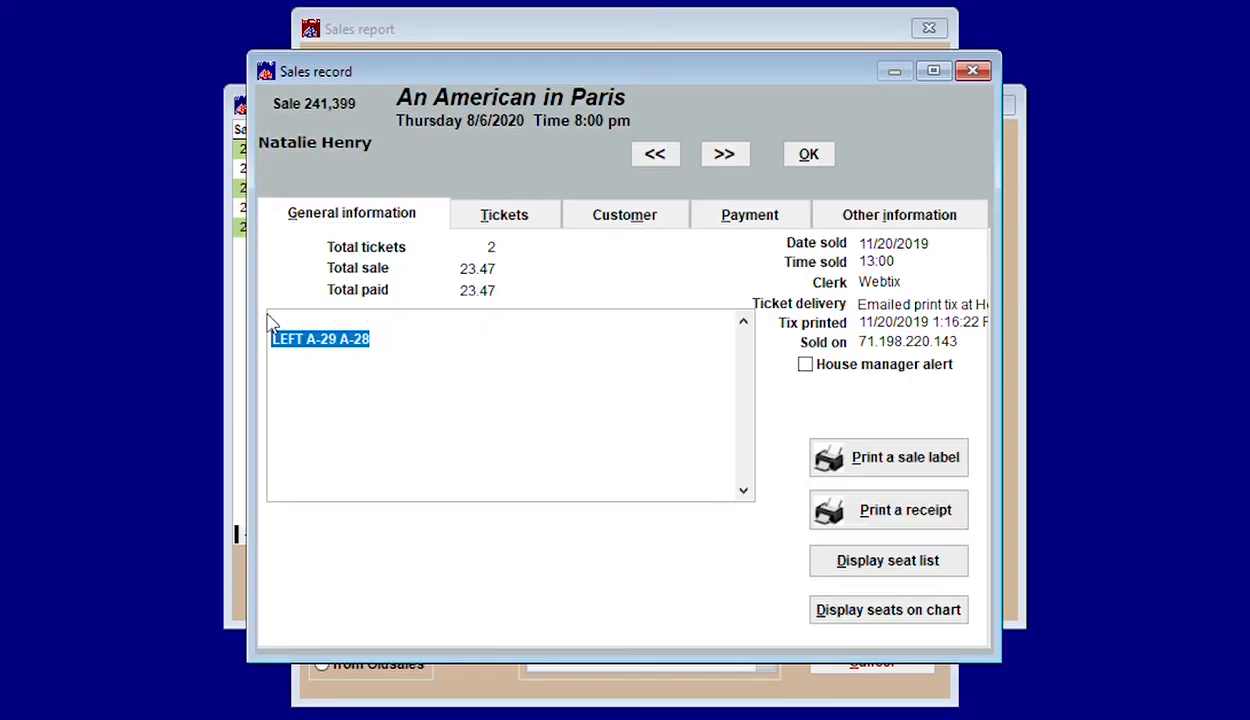
Step: Change all seats of the sale to the American Mirror performance on Thursday, August 6, 2020 at 8:00 pm
left_click(505, 200)
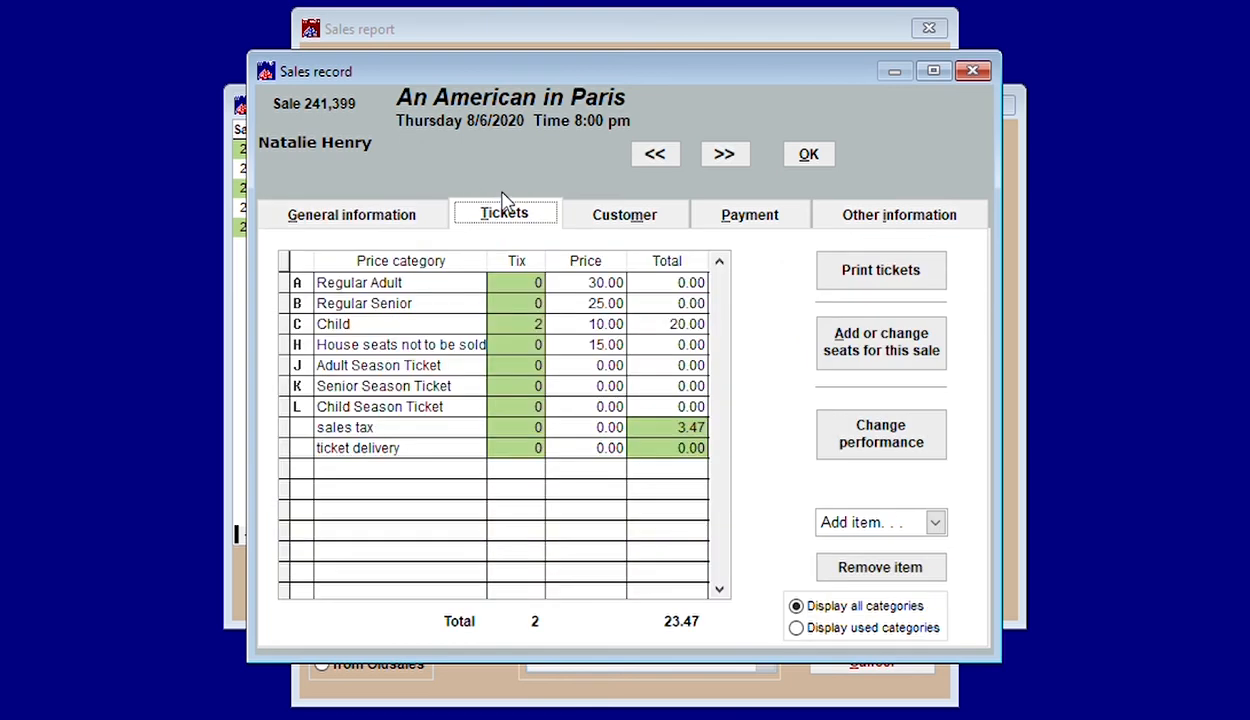
left_click(866, 420)
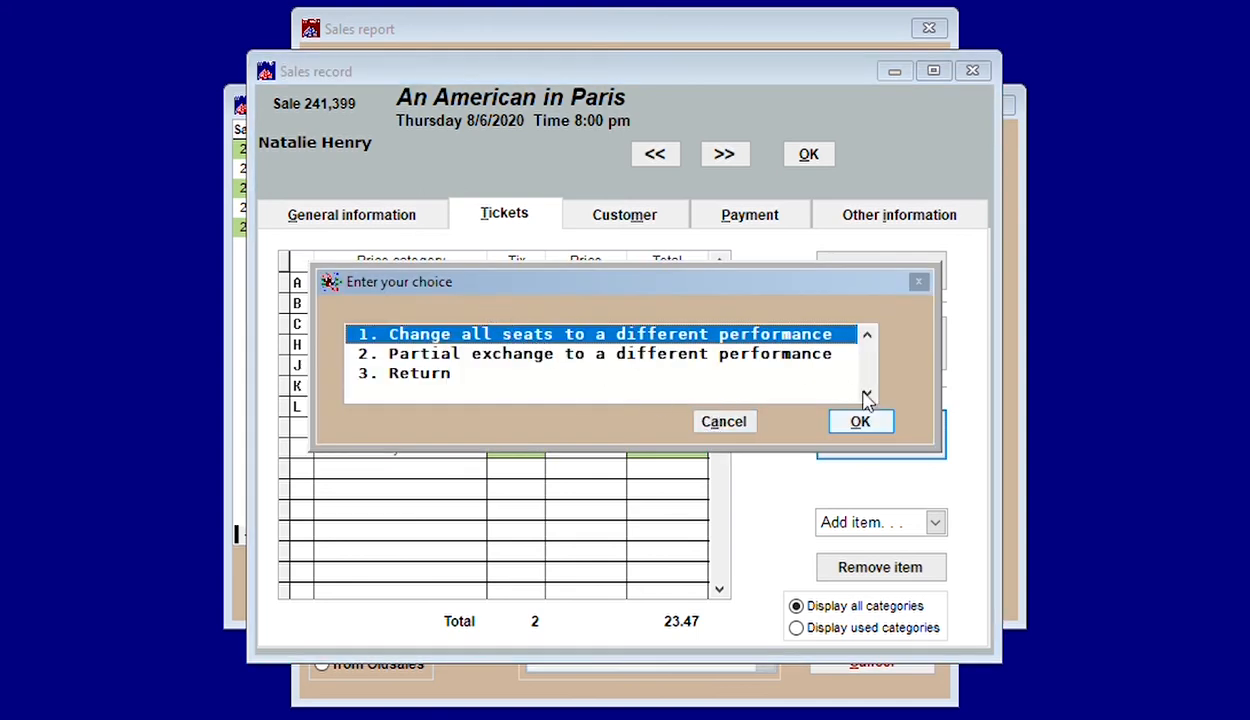
left_click(860, 421)
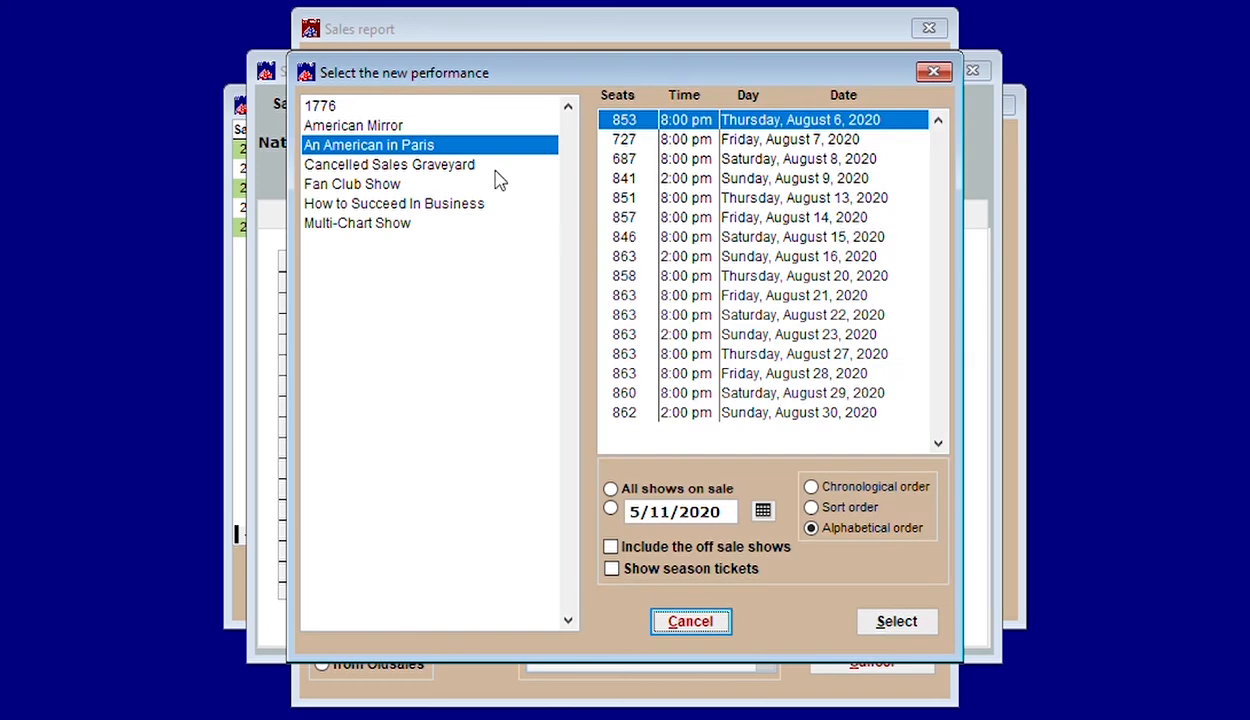
left_click(369, 121)
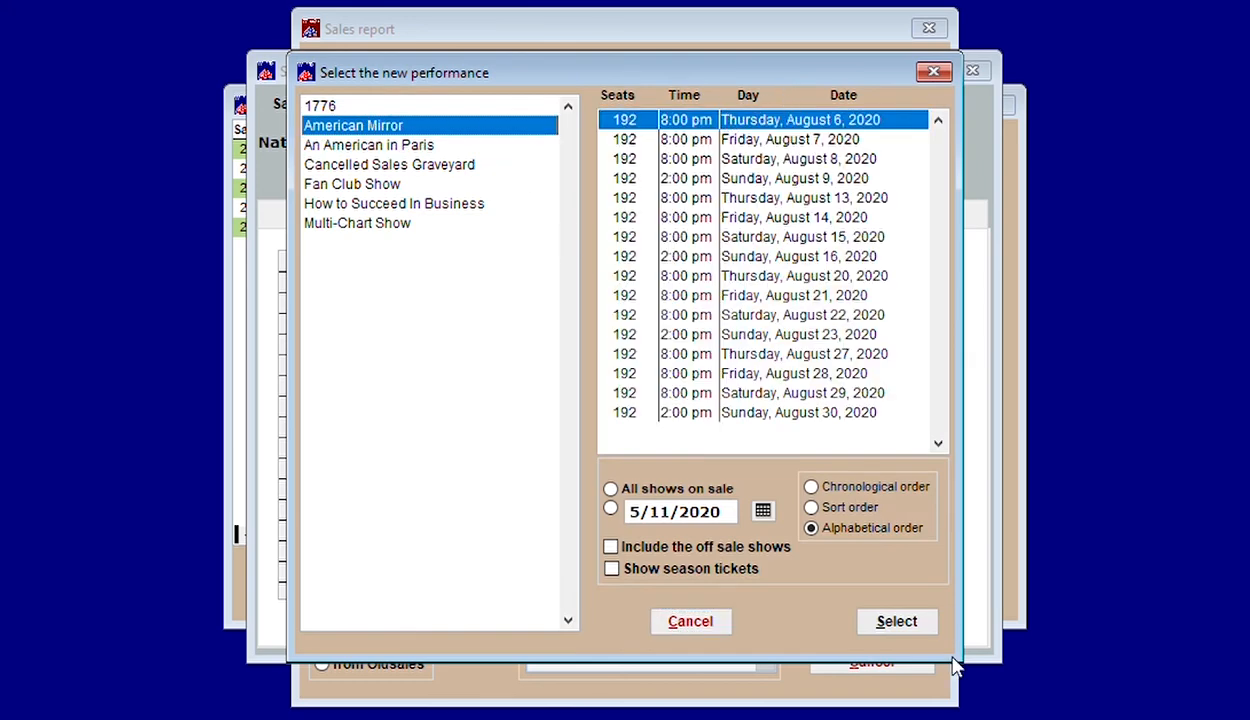
left_click(897, 621)
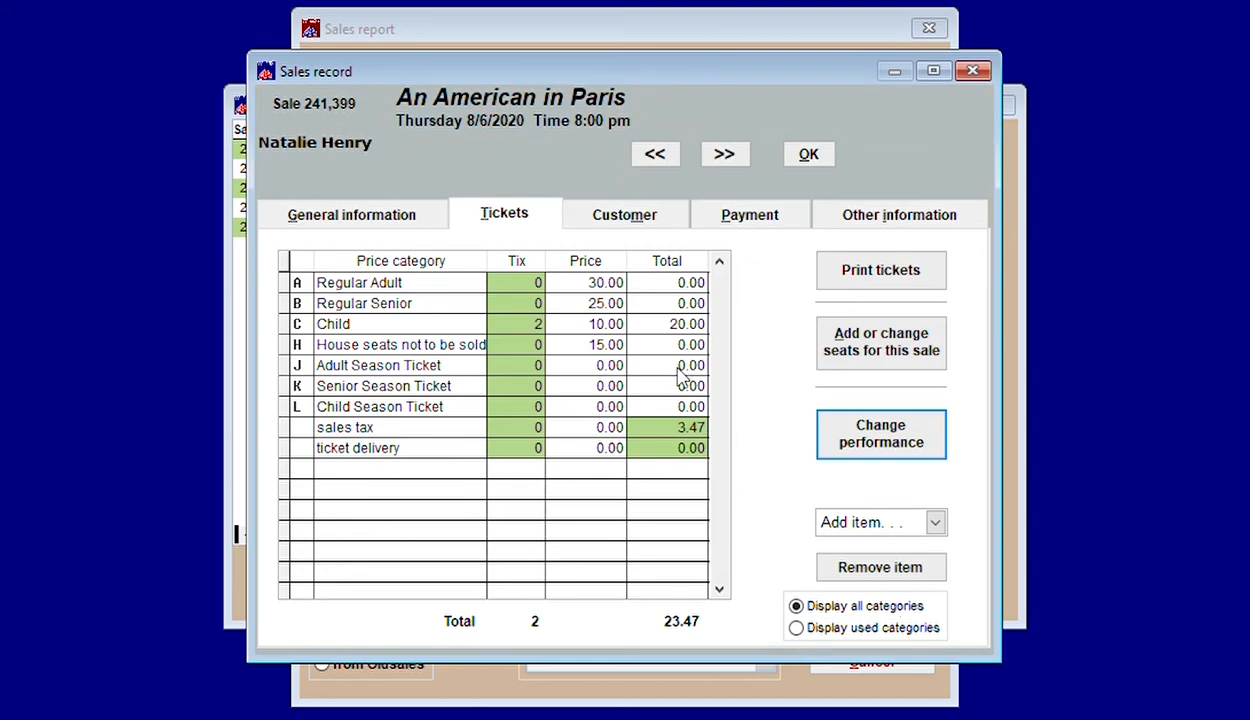
left_click(703, 431)
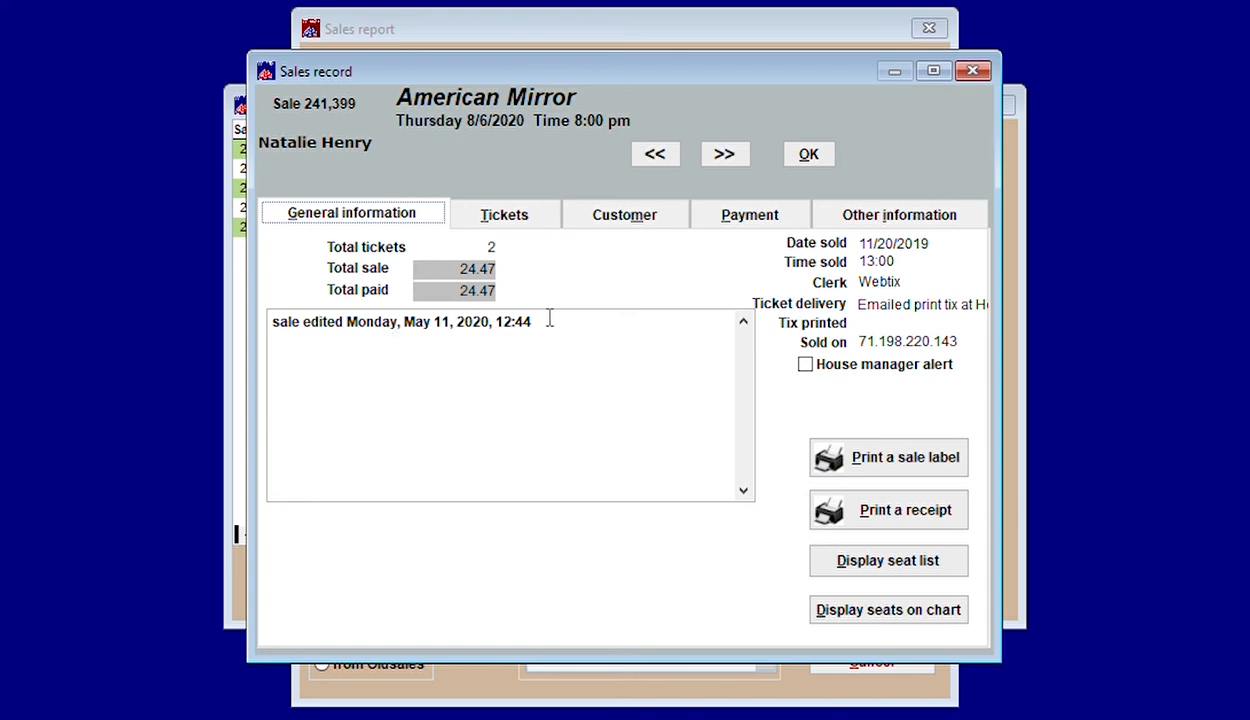
Step: Paste the copied seat remark above the edit note in the sale's remarks, with a blank line between them
left_click(280, 312)
key("Return")
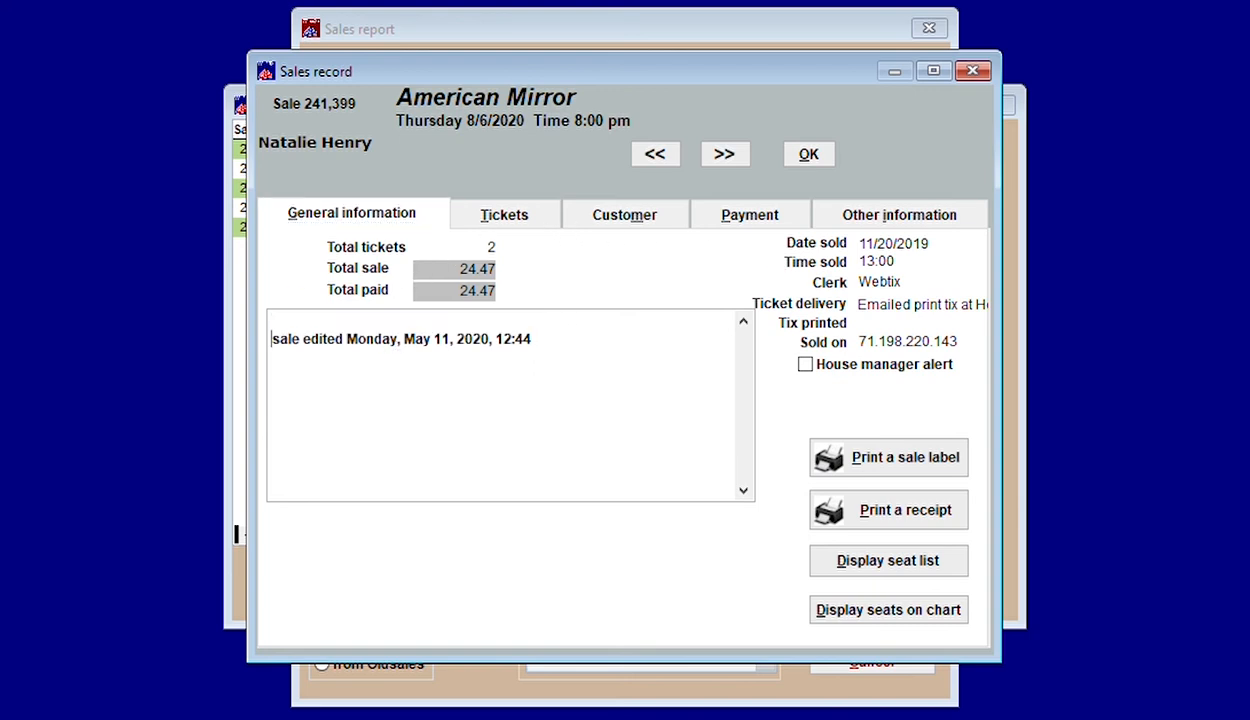
key("Return")
left_click(285, 314)
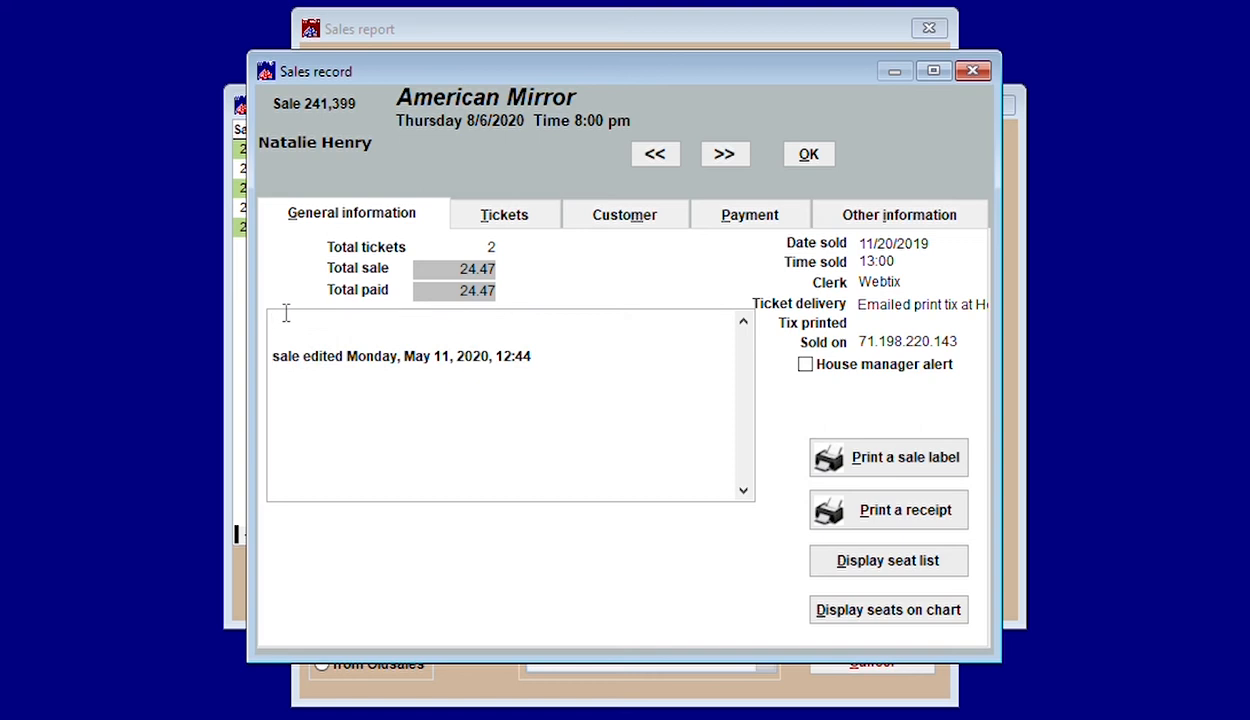
key("ctrl+v")
Step: Set up an emailed receipt for only this sale with the tickets included, and cancel it
left_click(851, 495)
left_click(400, 192)
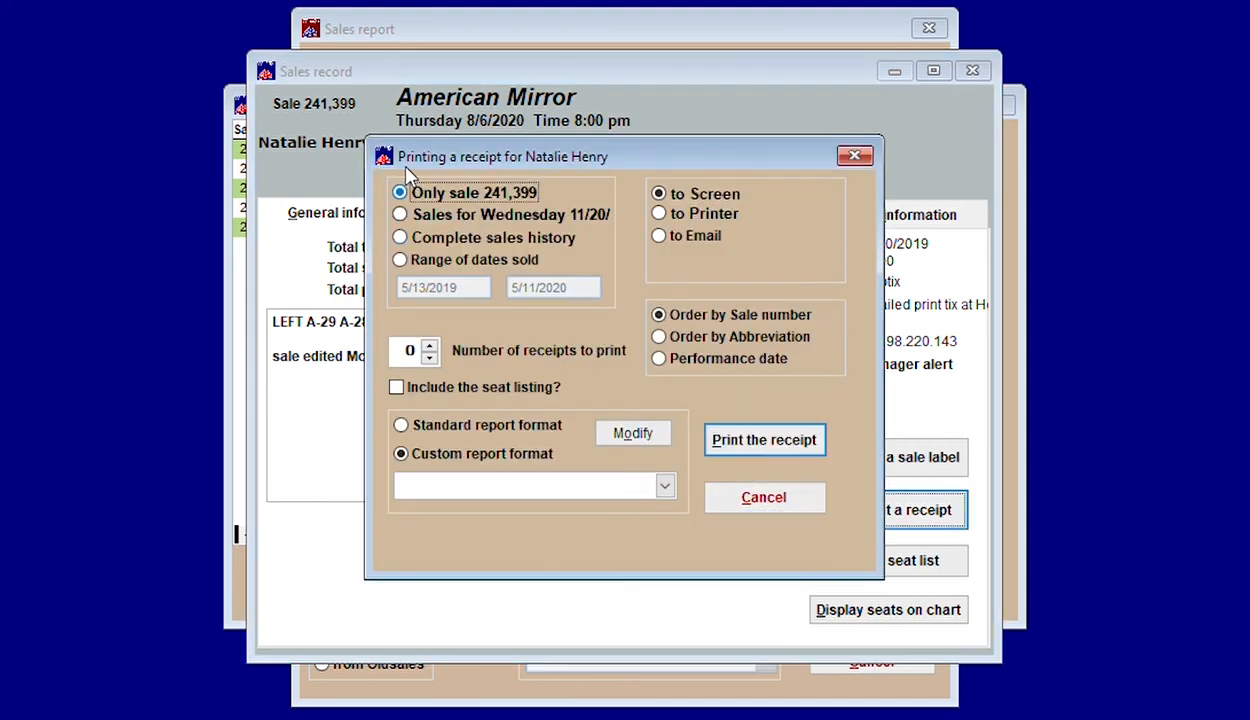
left_click(659, 235)
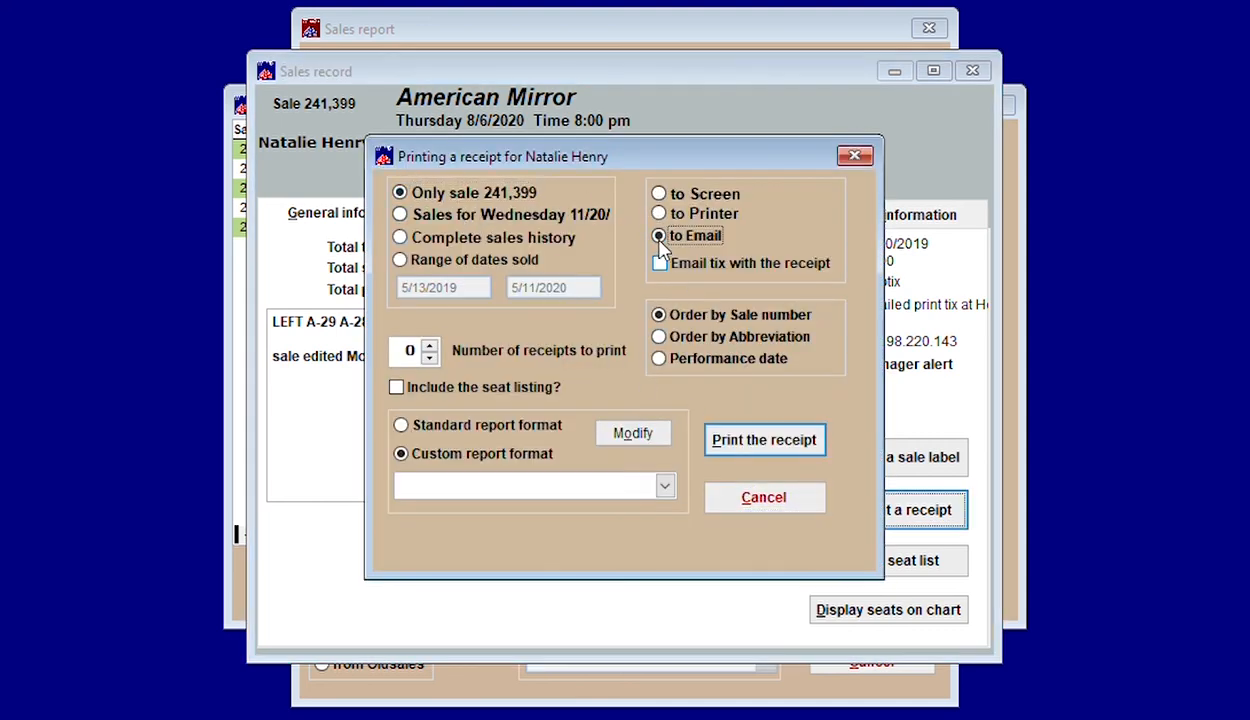
left_click(660, 262)
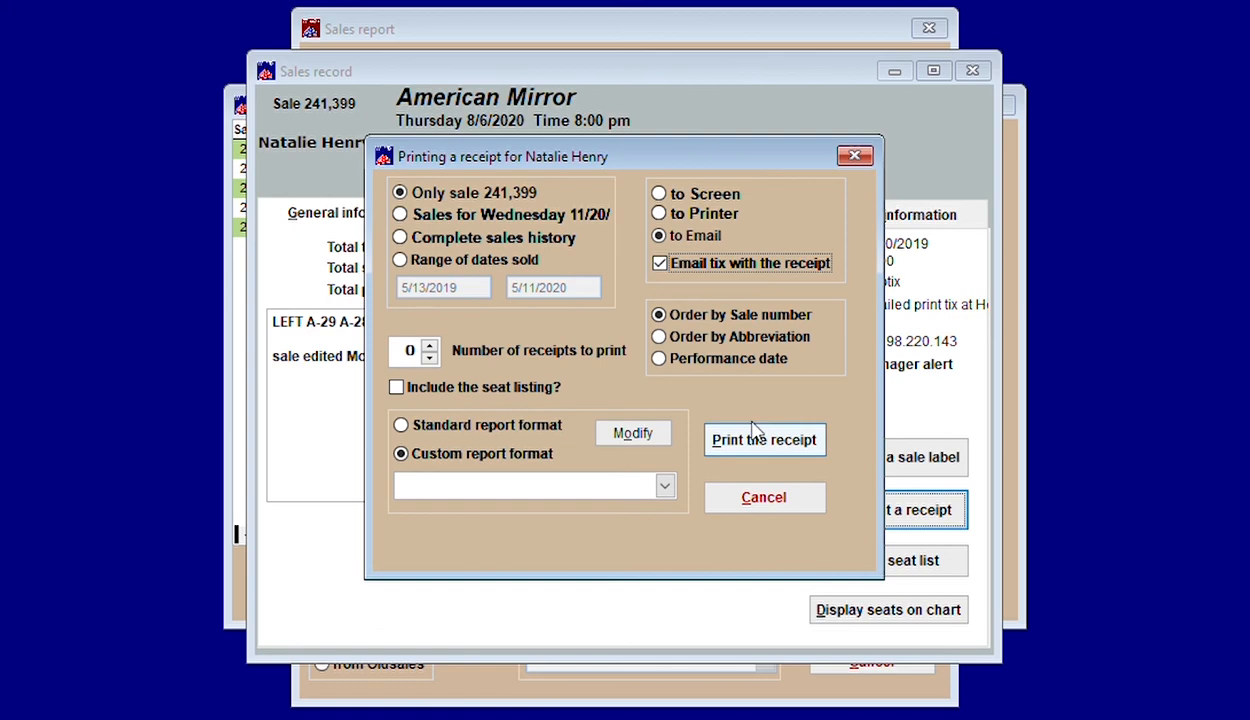
left_click(760, 482)
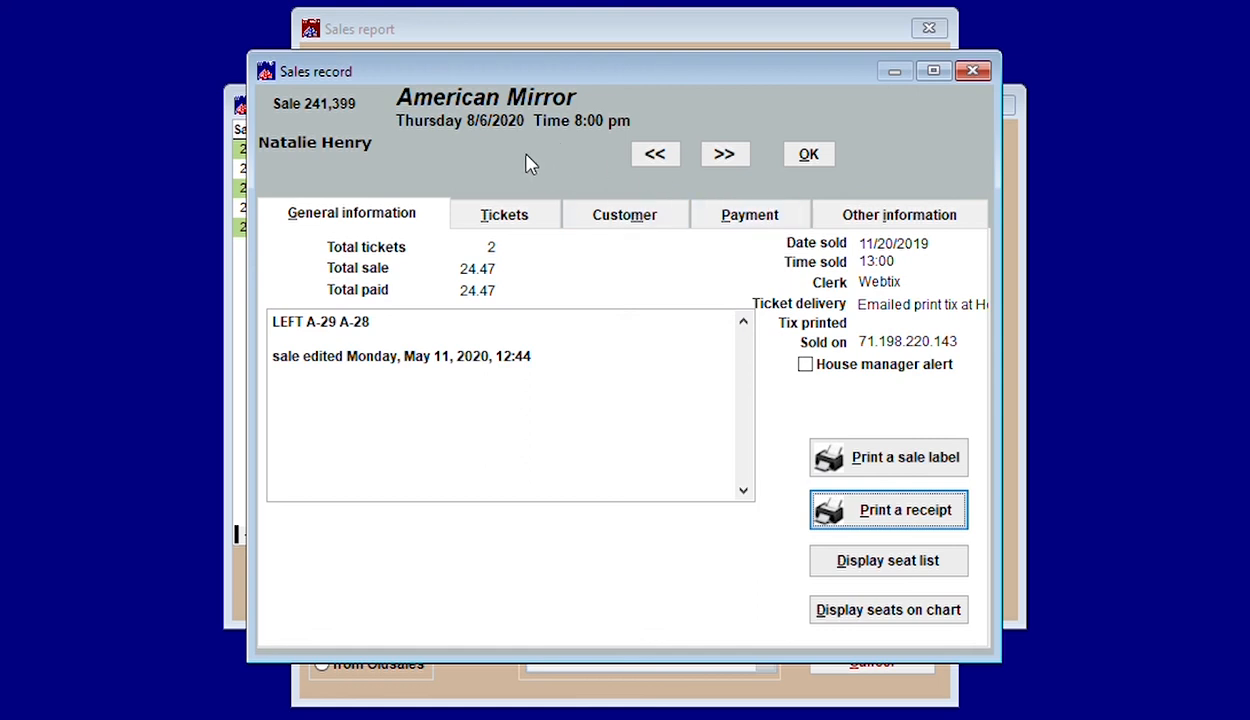
Step: Save and close the exchanged sale record, and view the second sale in the An American in Paris list
left_click(809, 156)
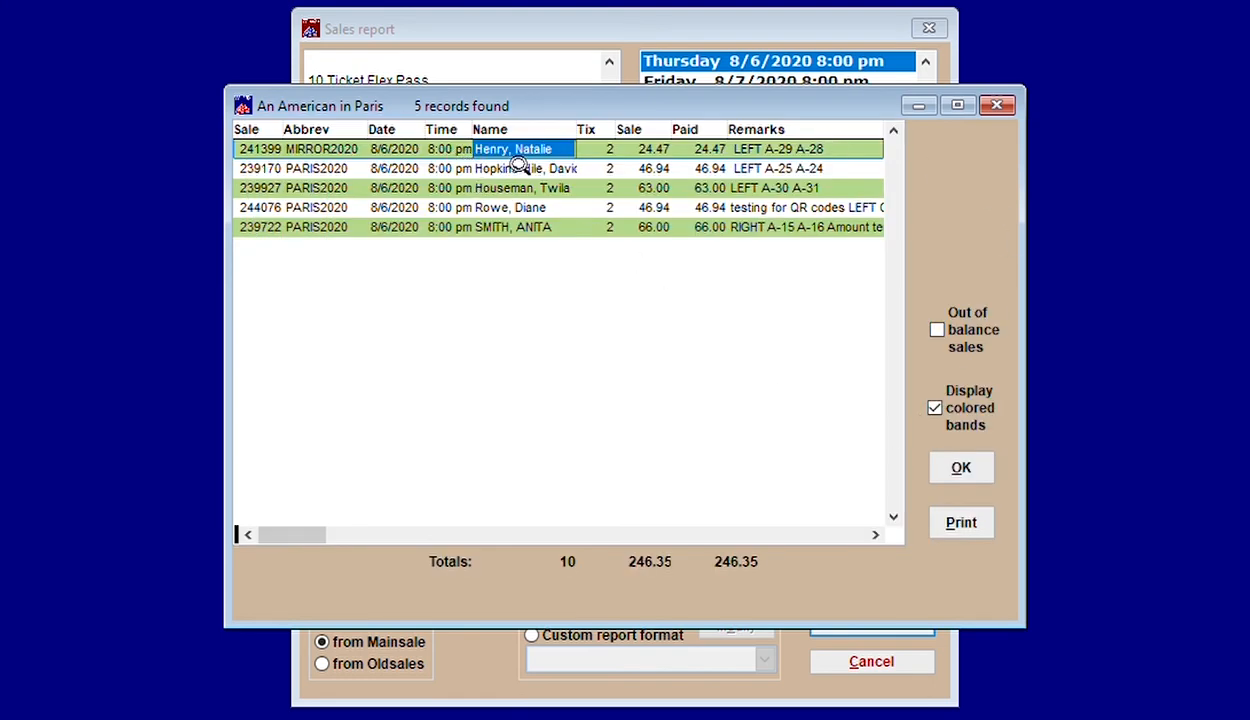
double_click(665, 168)
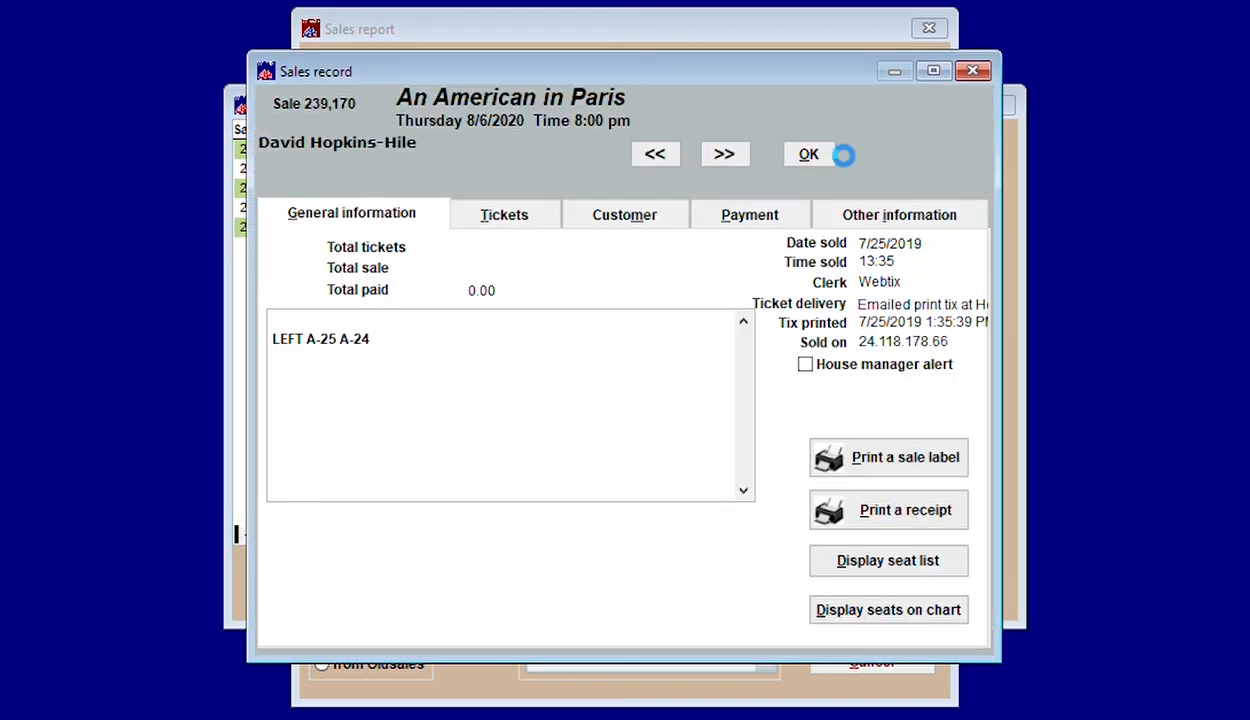
left_click(972, 70)
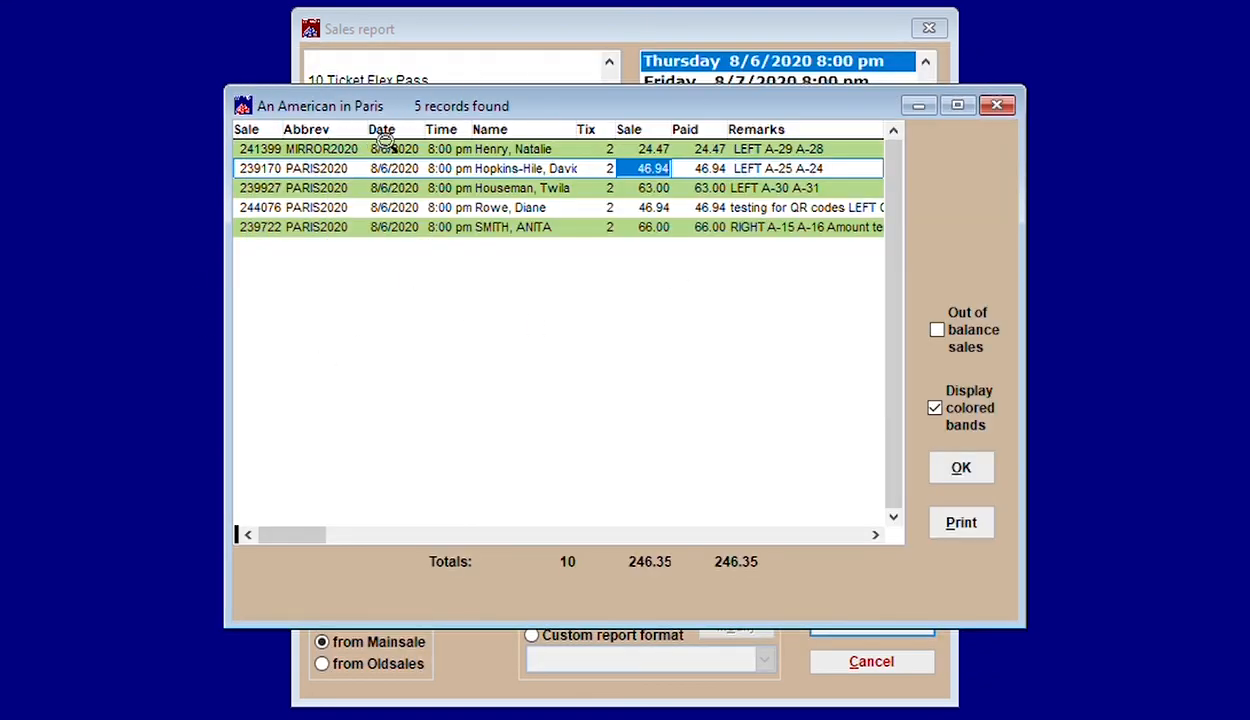
Step: Close the An American in Paris sales list and choose American Mirror for the sales report
left_click(997, 104)
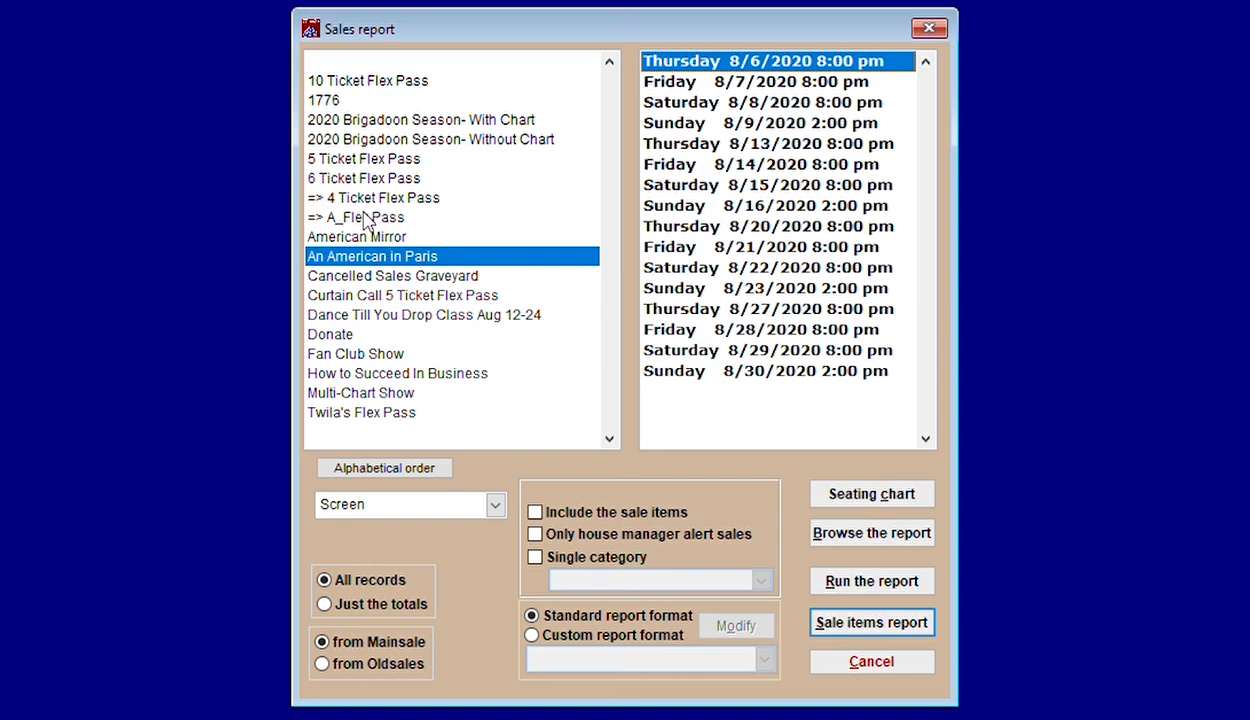
key("Up")
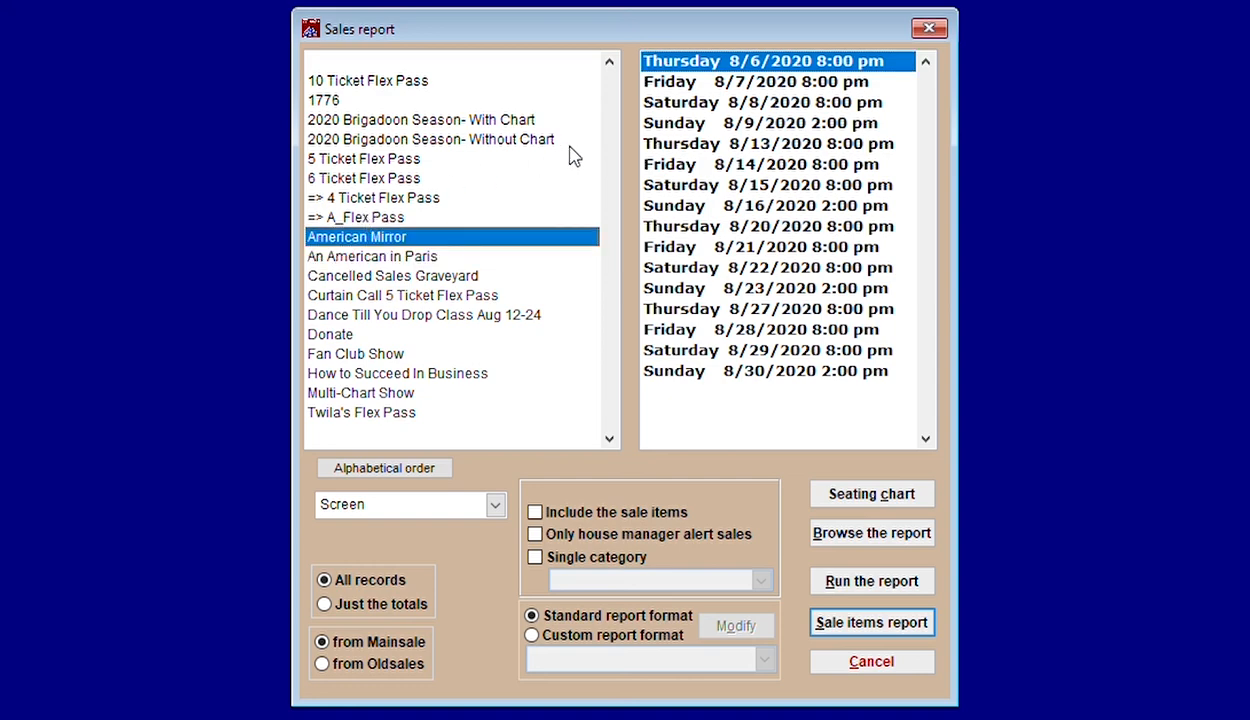